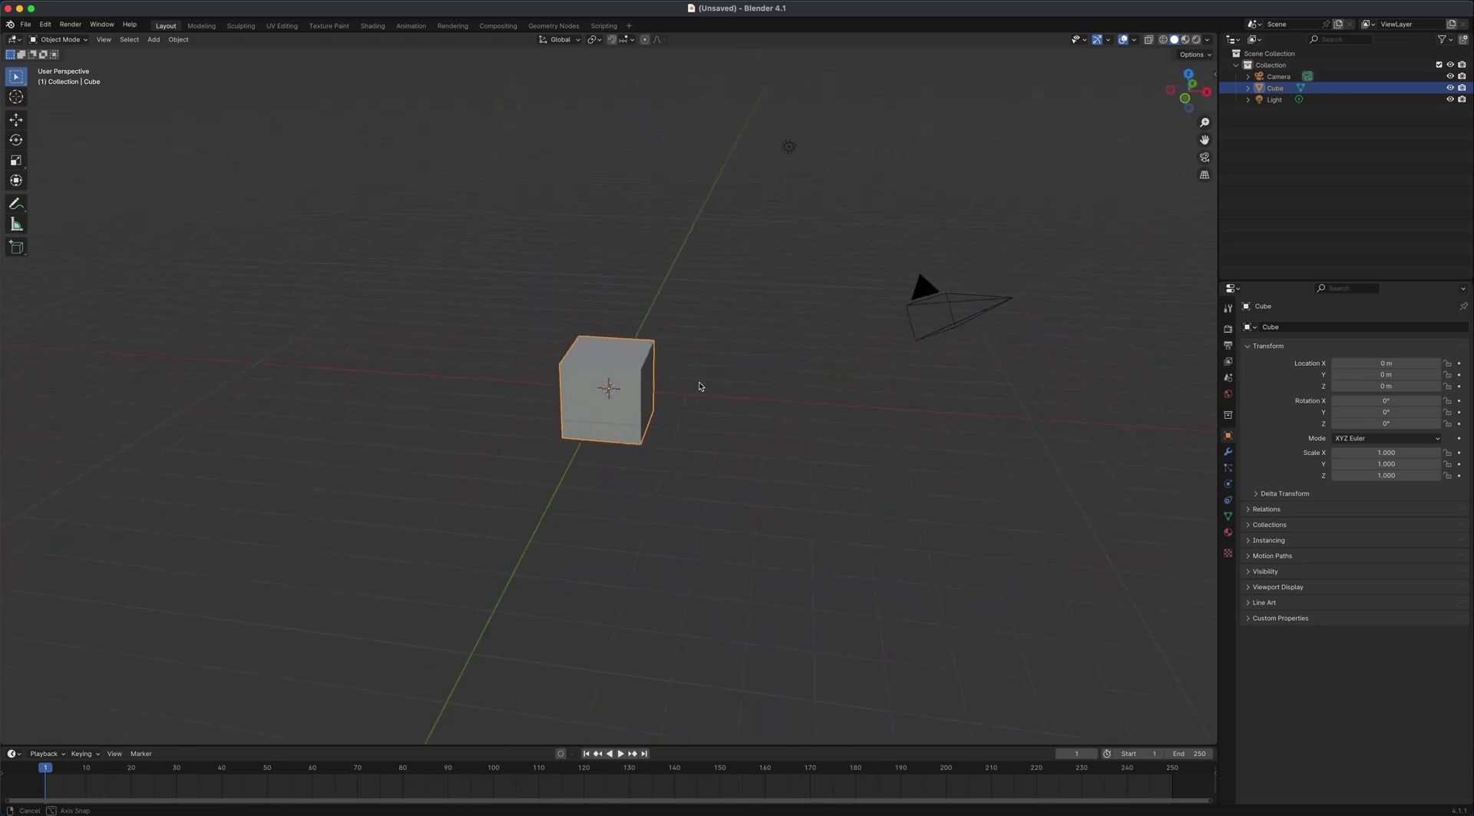
Delete the default cube and add a Suzanne monkey head mesh at the origin.
scroll(714, 388, "up", 3)
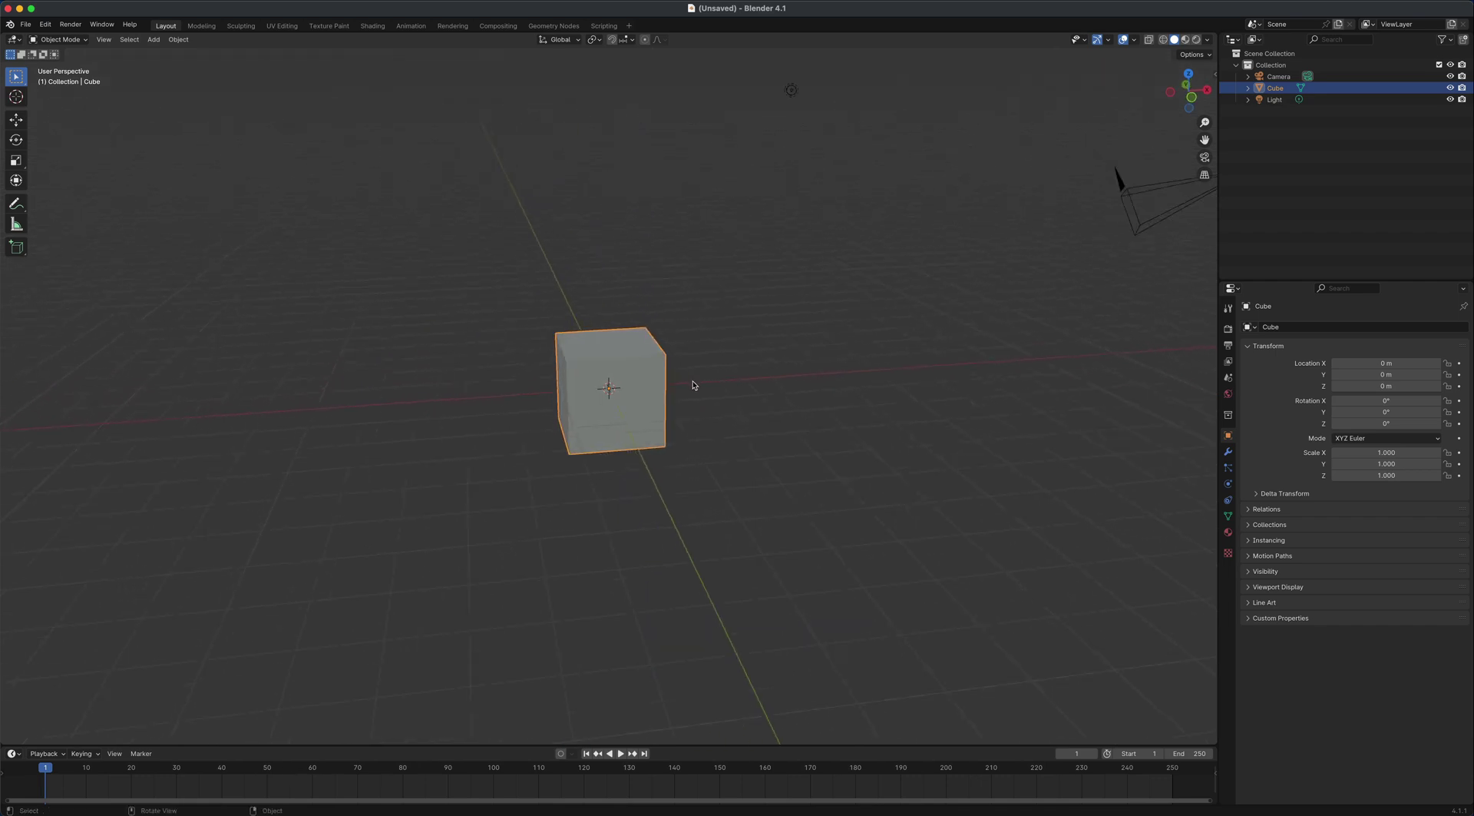
left_click(708, 338)
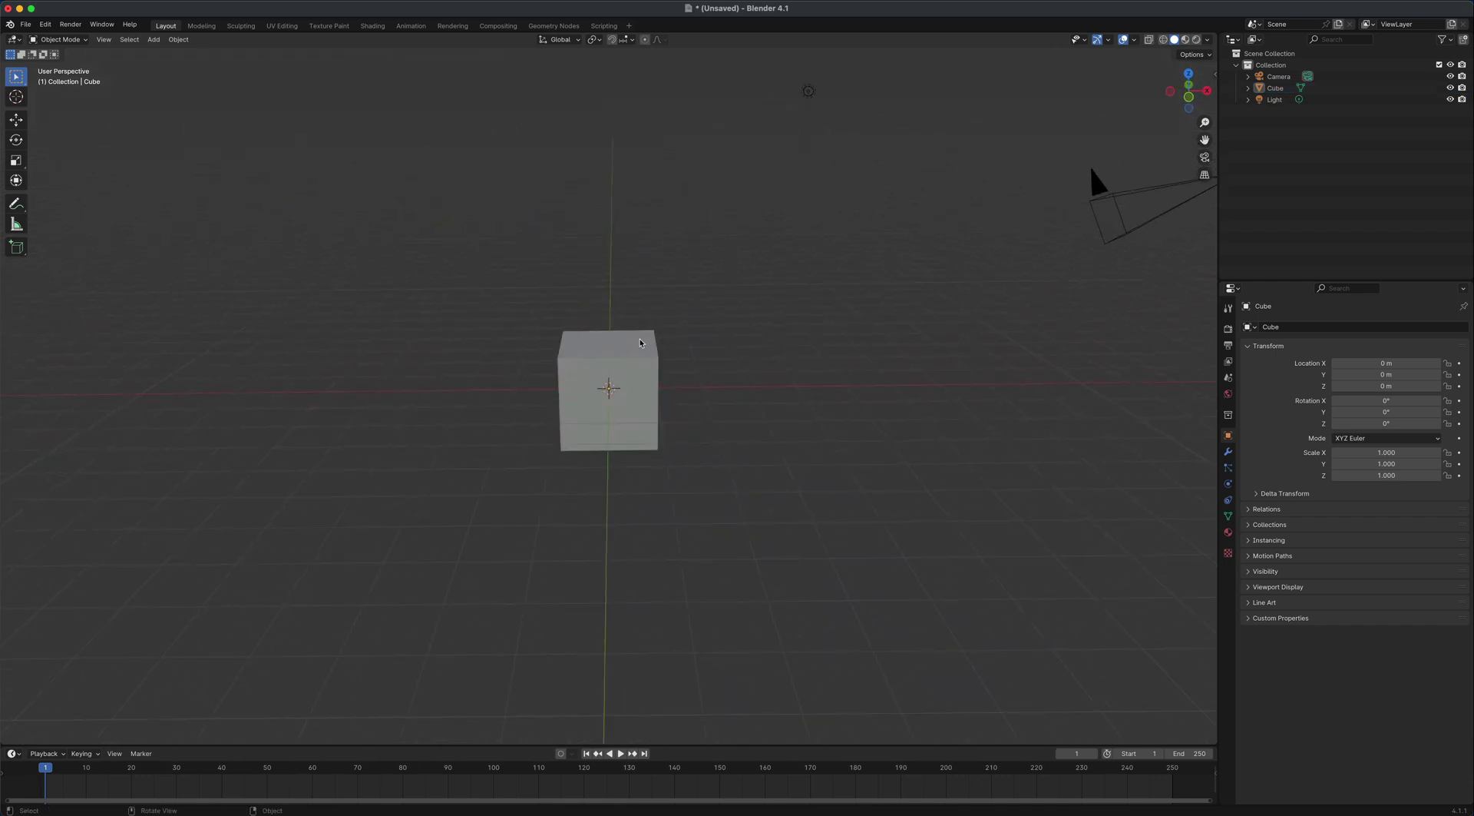
left_click(641, 343)
key("Delete")
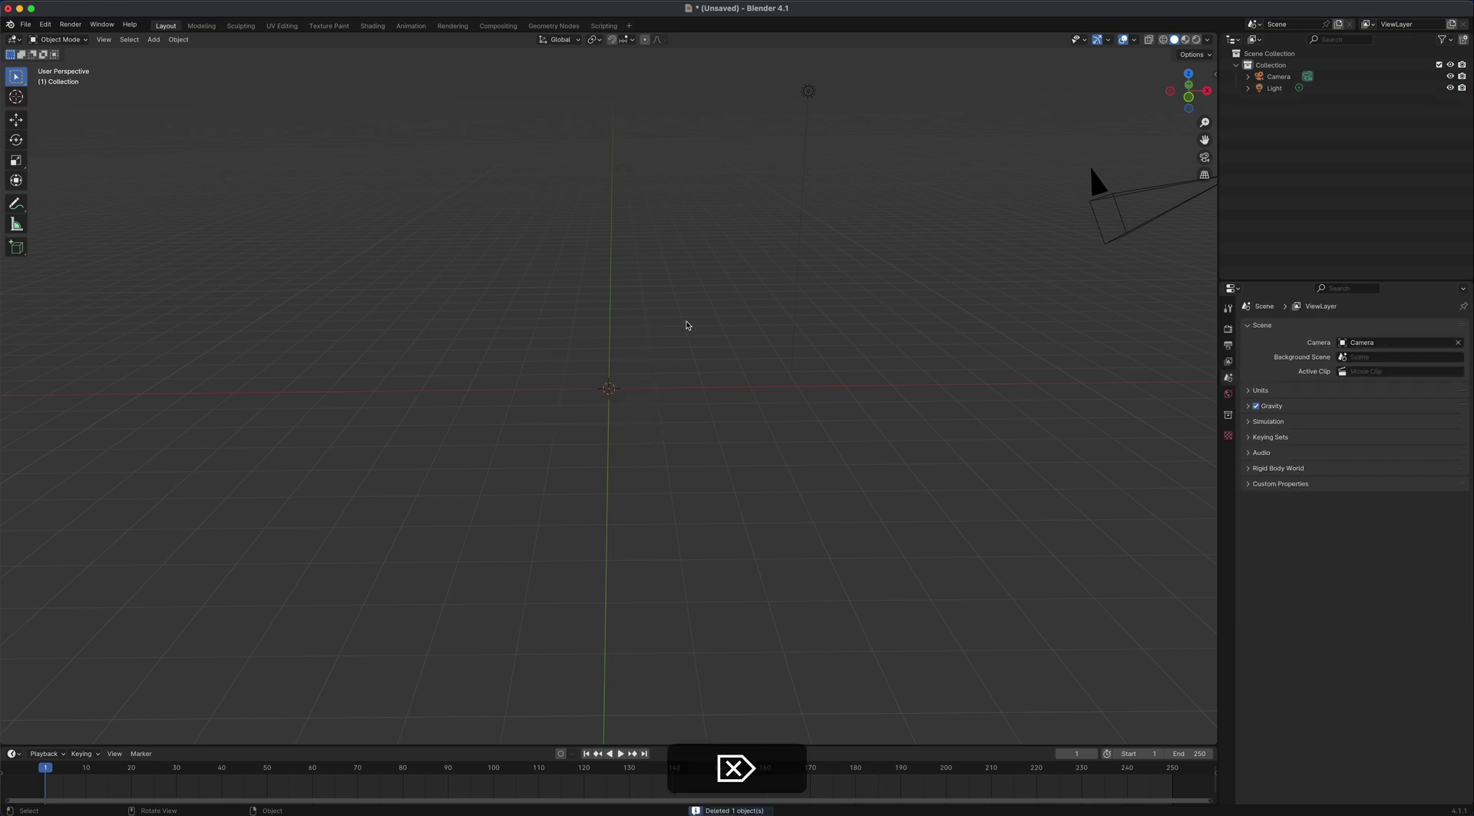
middle_click_drag(628, 405, 658, 422)
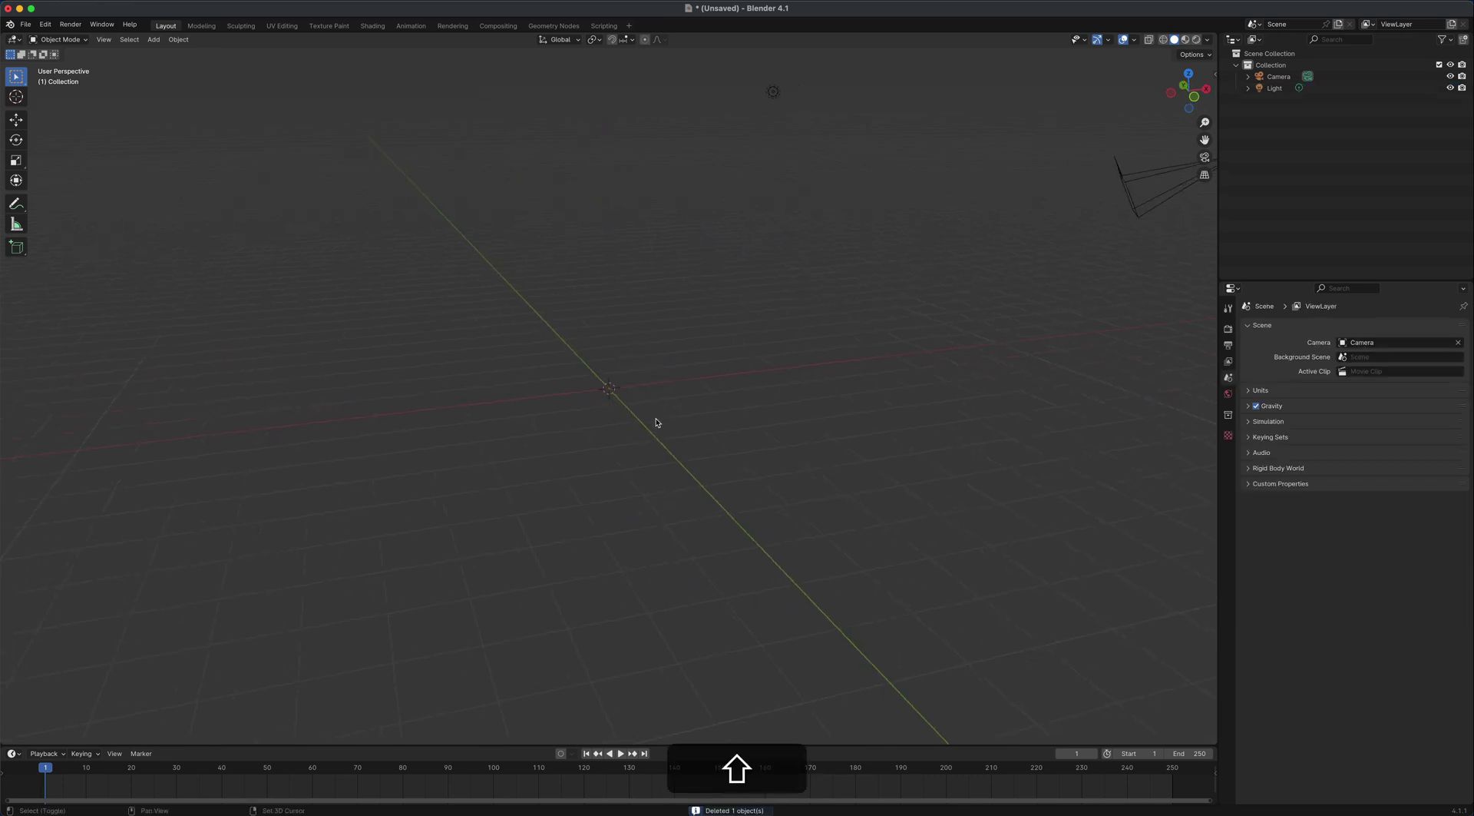
key("shift+a")
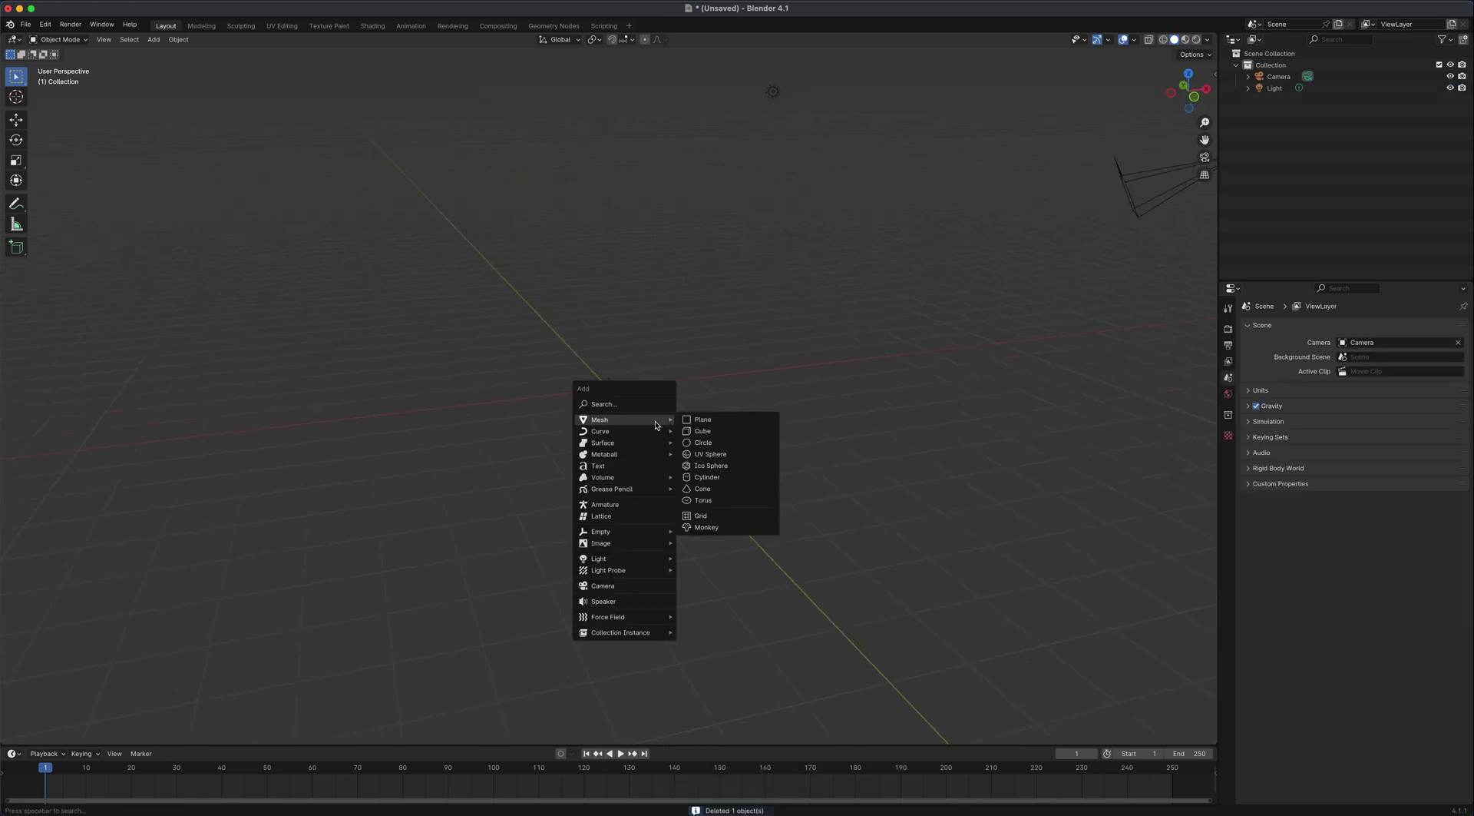
left_click(732, 530)
middle_click_drag(658, 494, 690, 385)
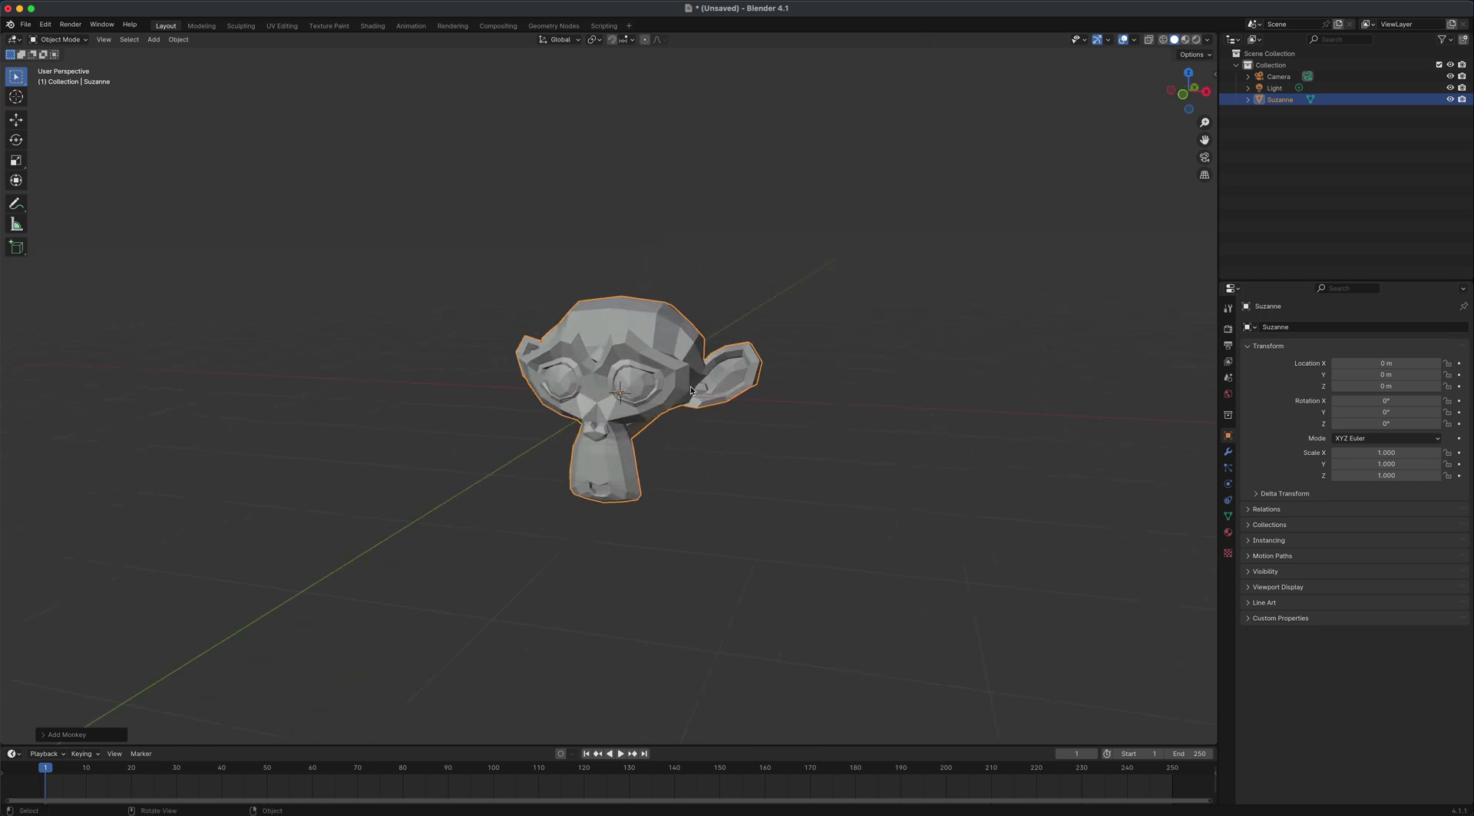
Turn on the Statistics overlay (507 vertices, 500 faces) and show the sidebar with Auto Mirror.
middle_click_drag(872, 501, 869, 503)
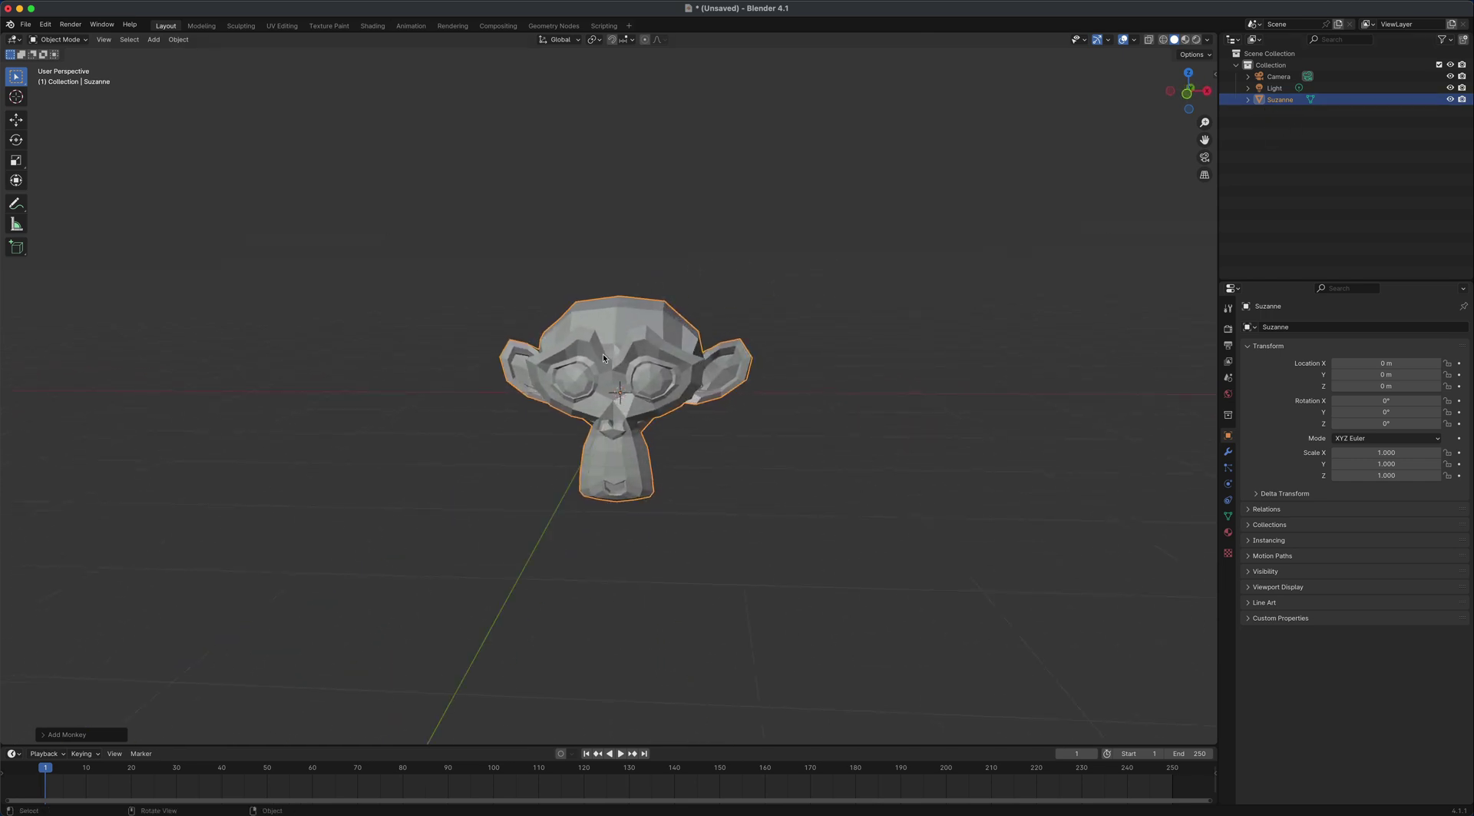
middle_click_drag(780, 461, 619, 342)
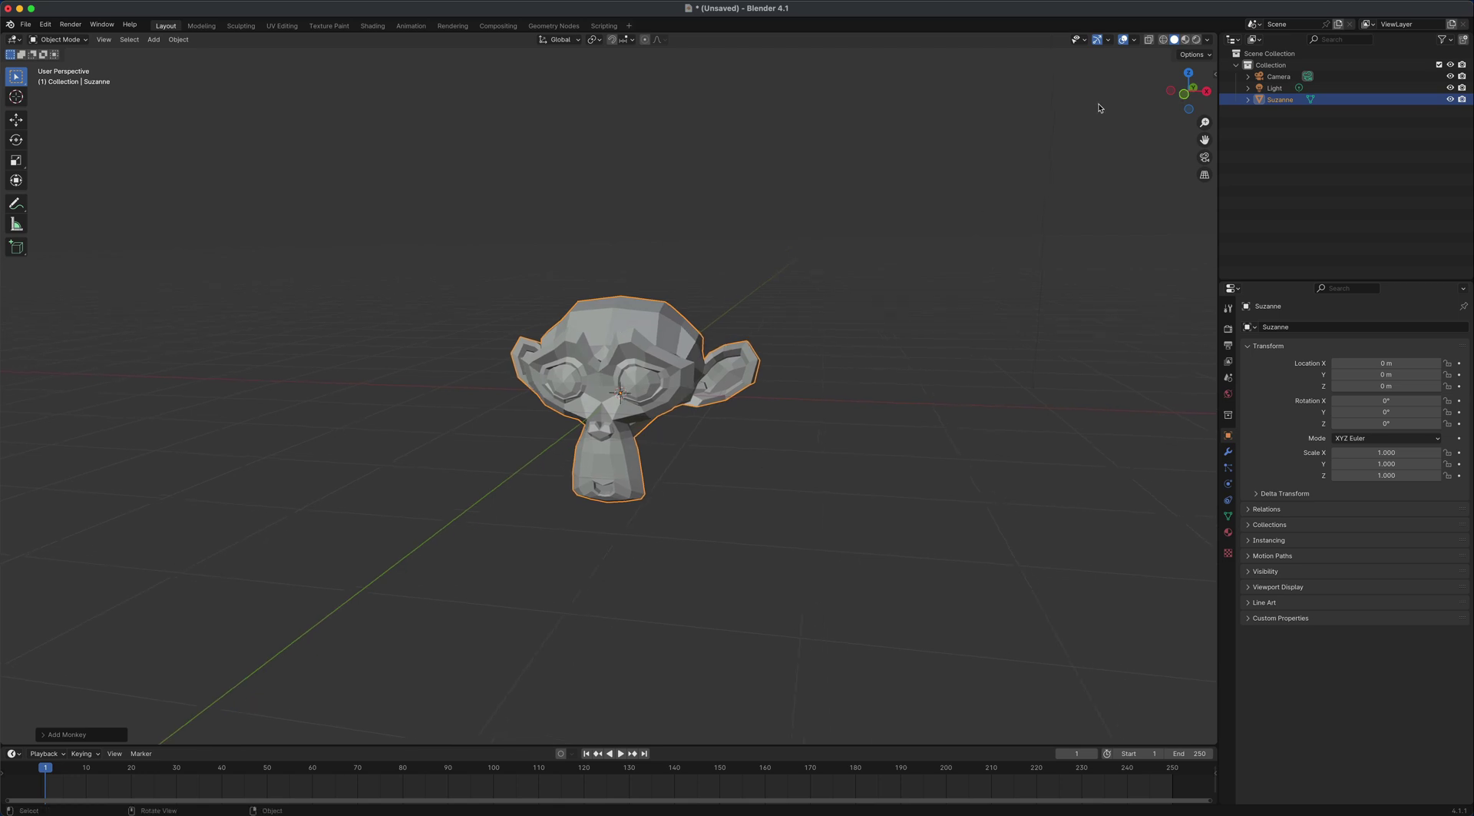
left_click(1132, 40)
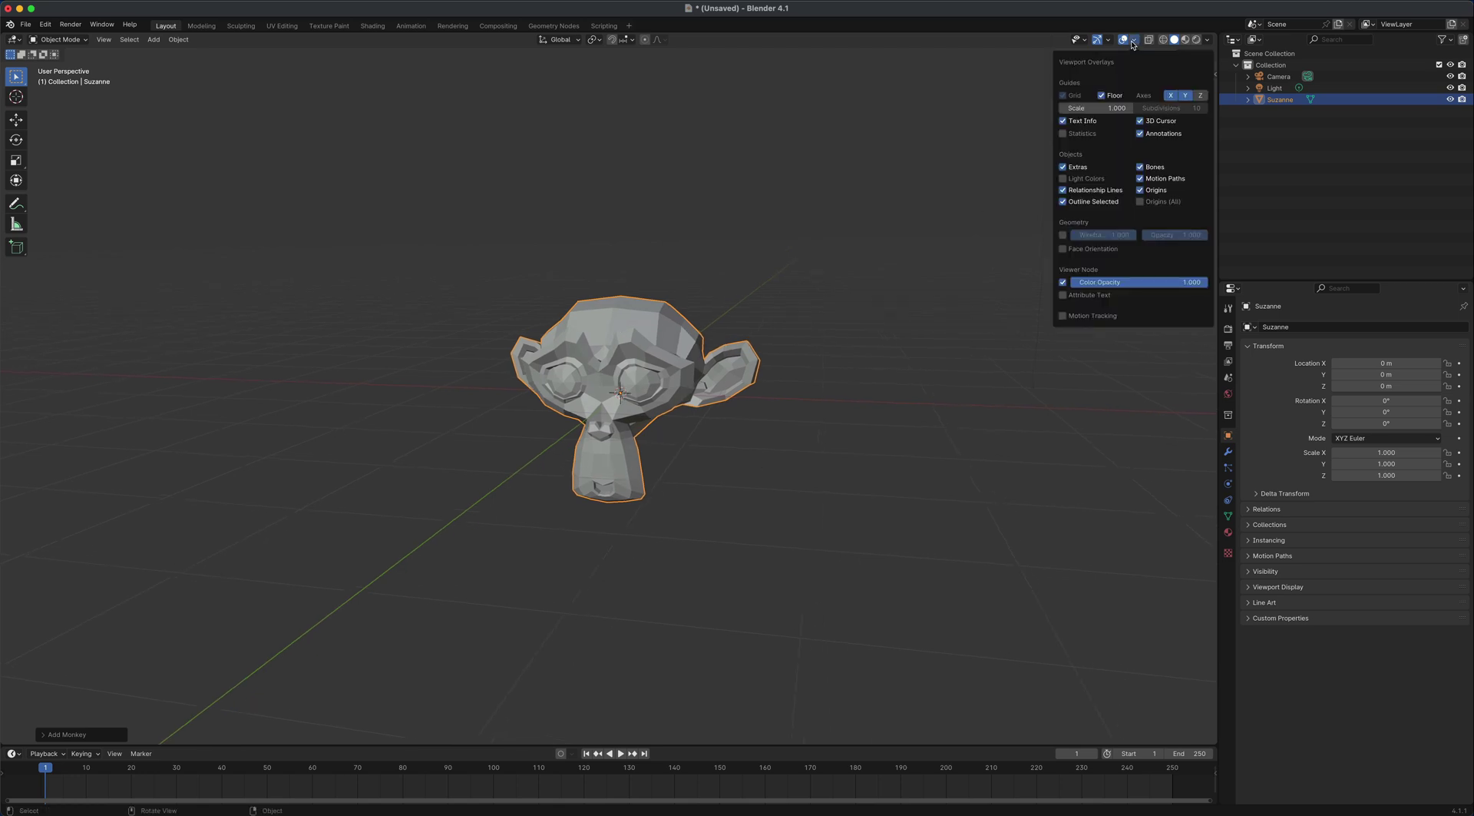
left_click(1064, 133)
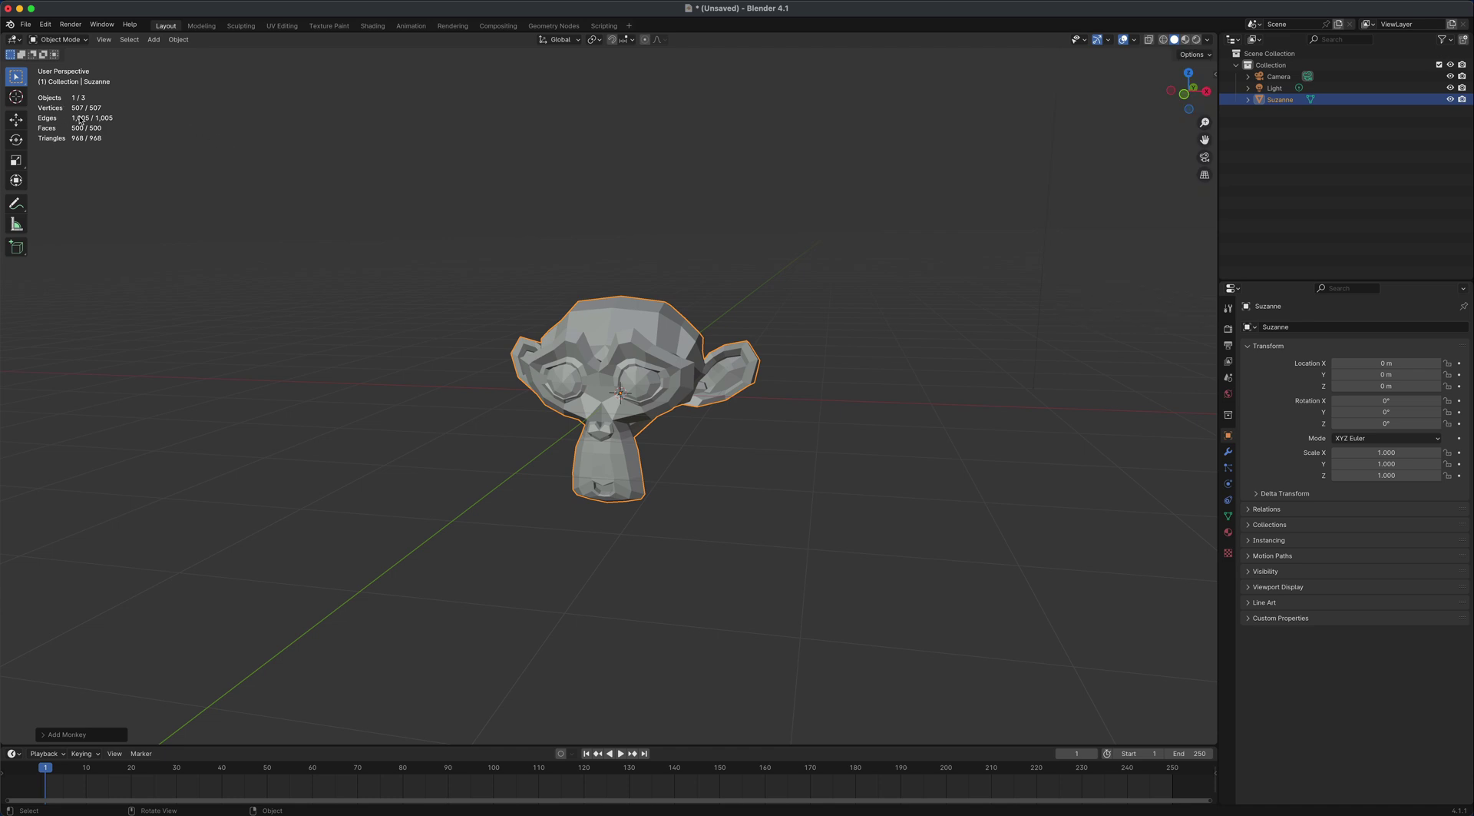
key("n")
middle_click_drag(90, 164, 413, 299)
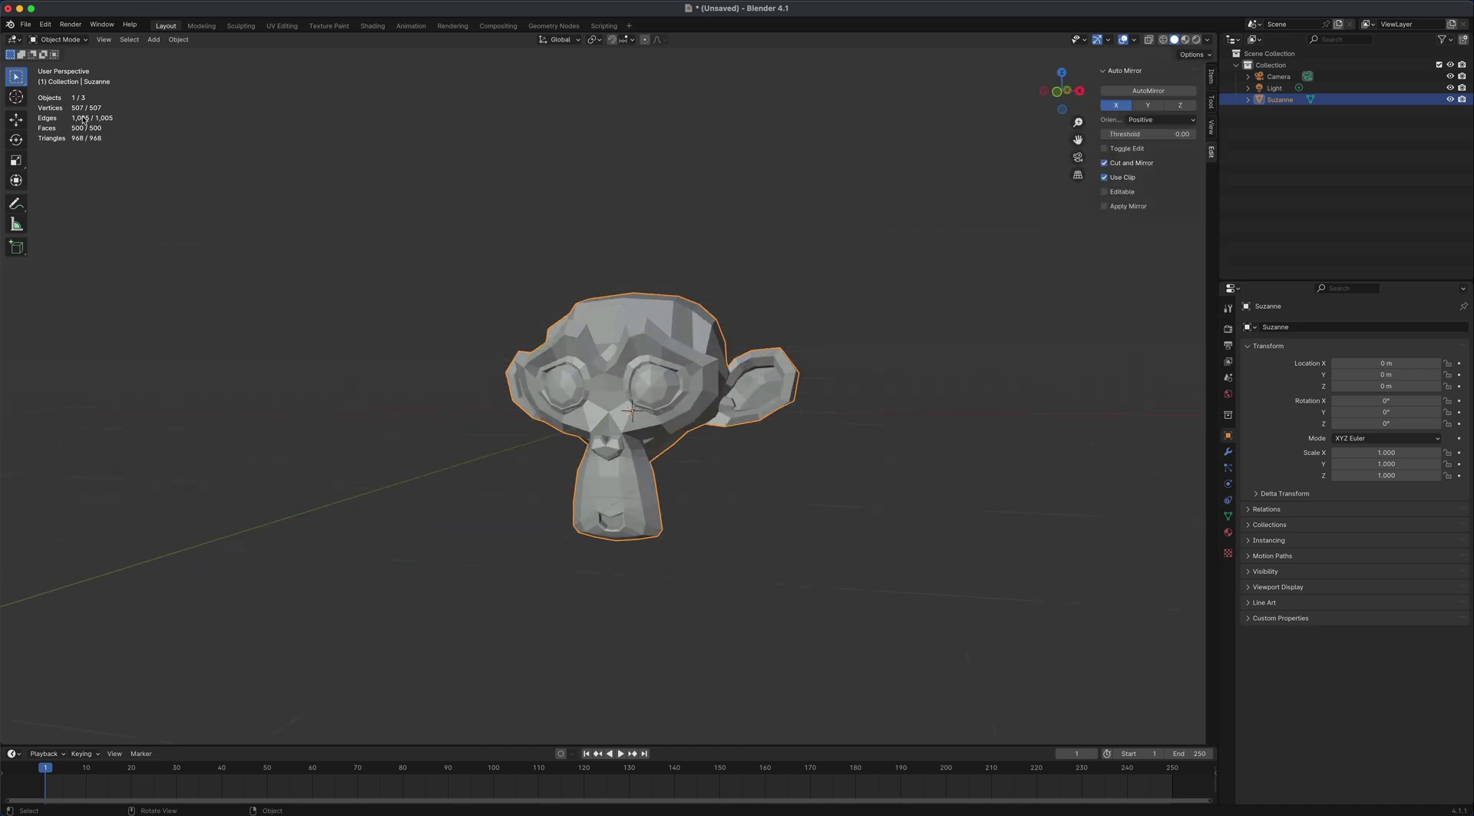
Save the Suzanne scene as the startup file via File > Defaults and confirm.
left_click(29, 25)
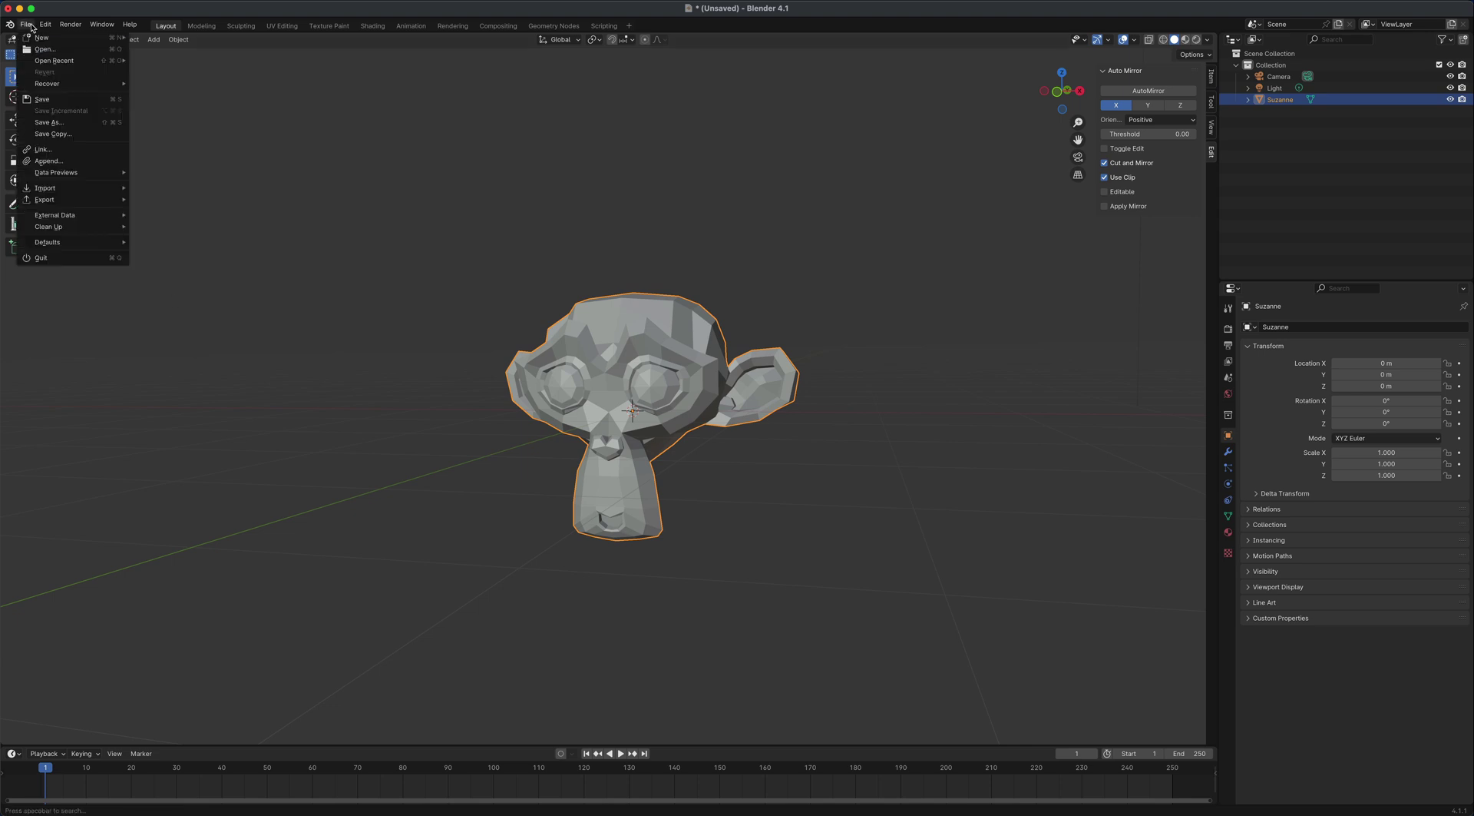
mouse_move(110, 243)
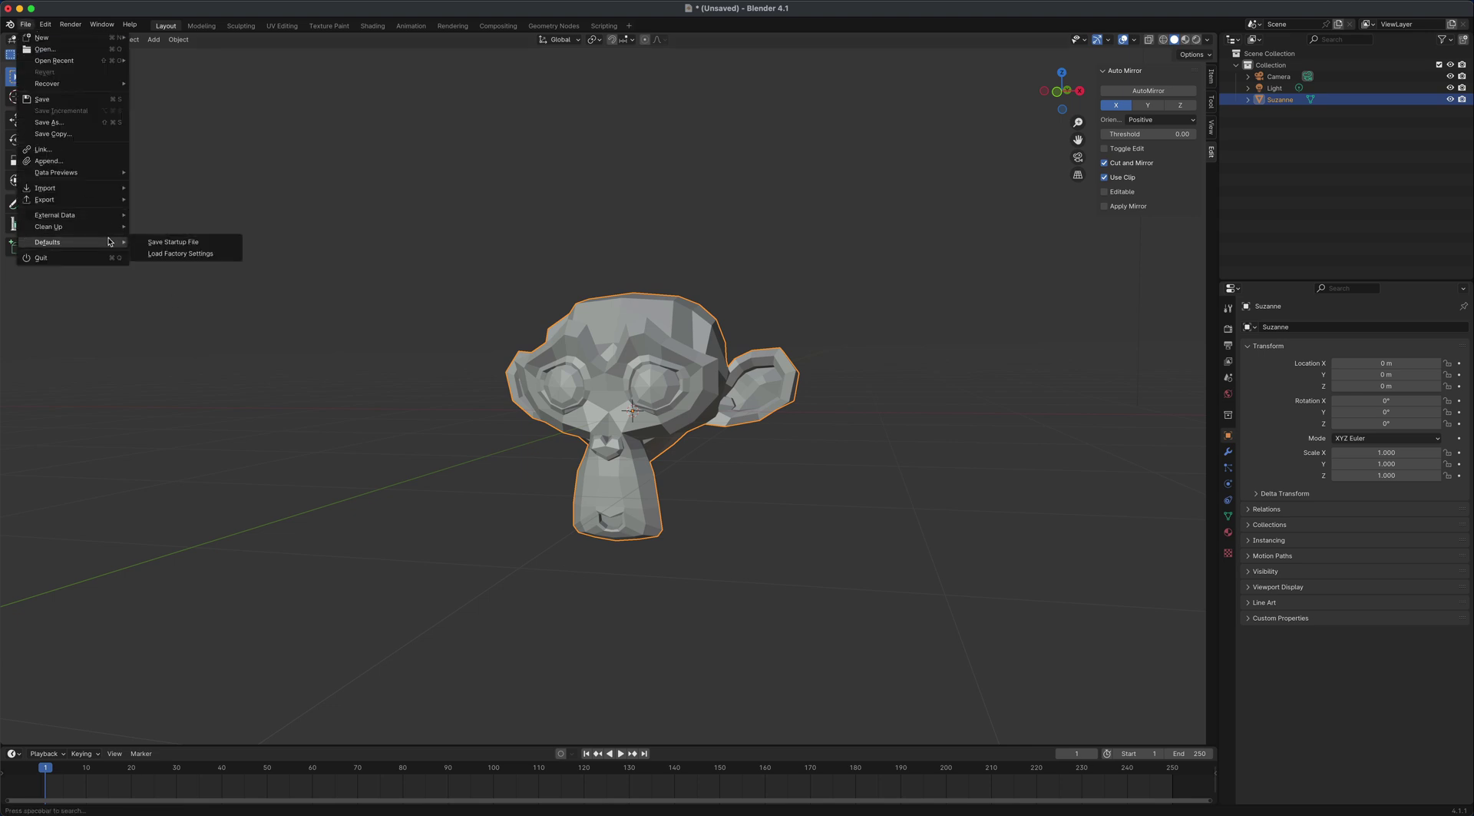
left_click(213, 243)
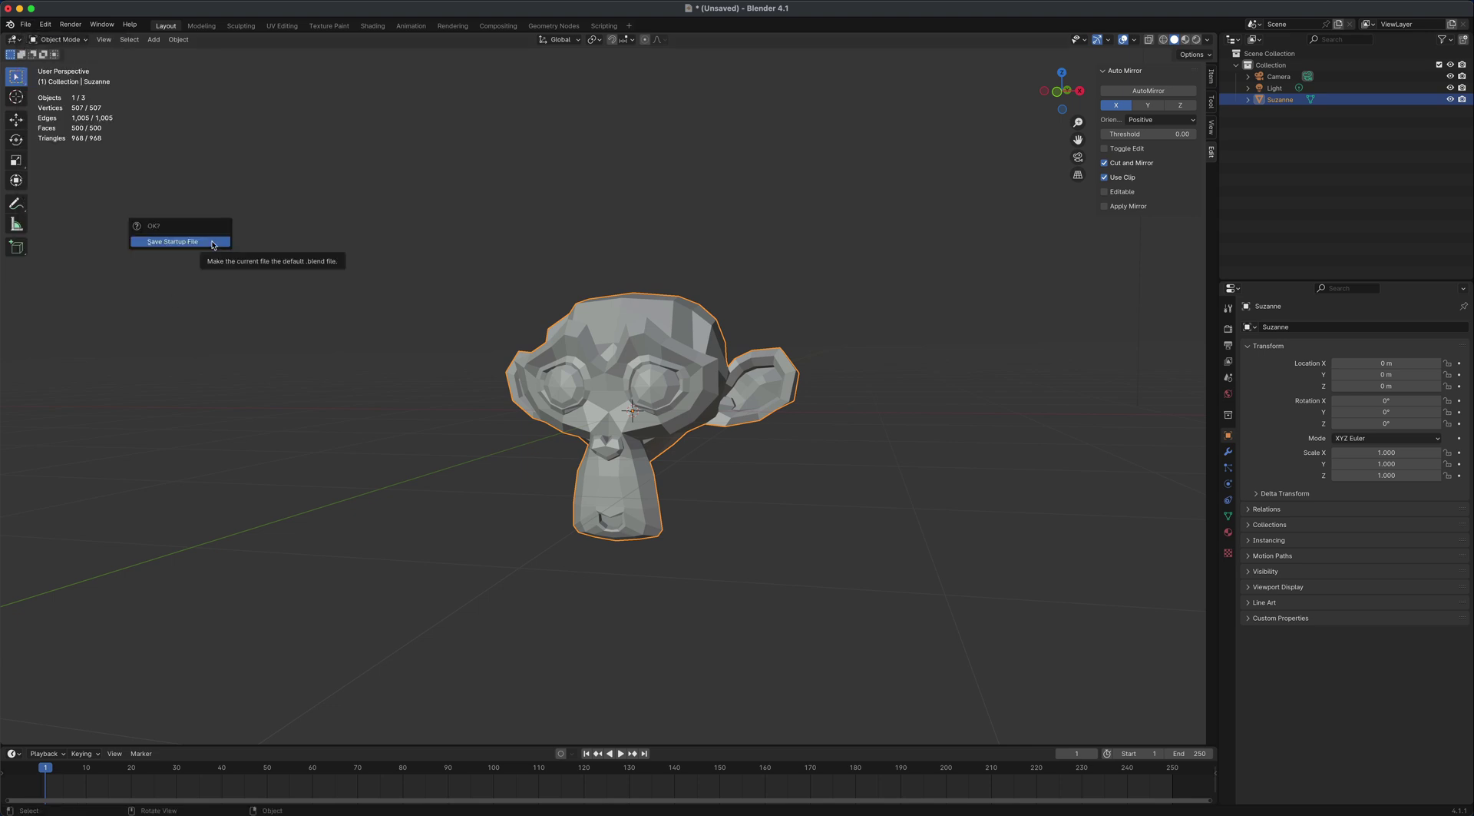
left_click(198, 241)
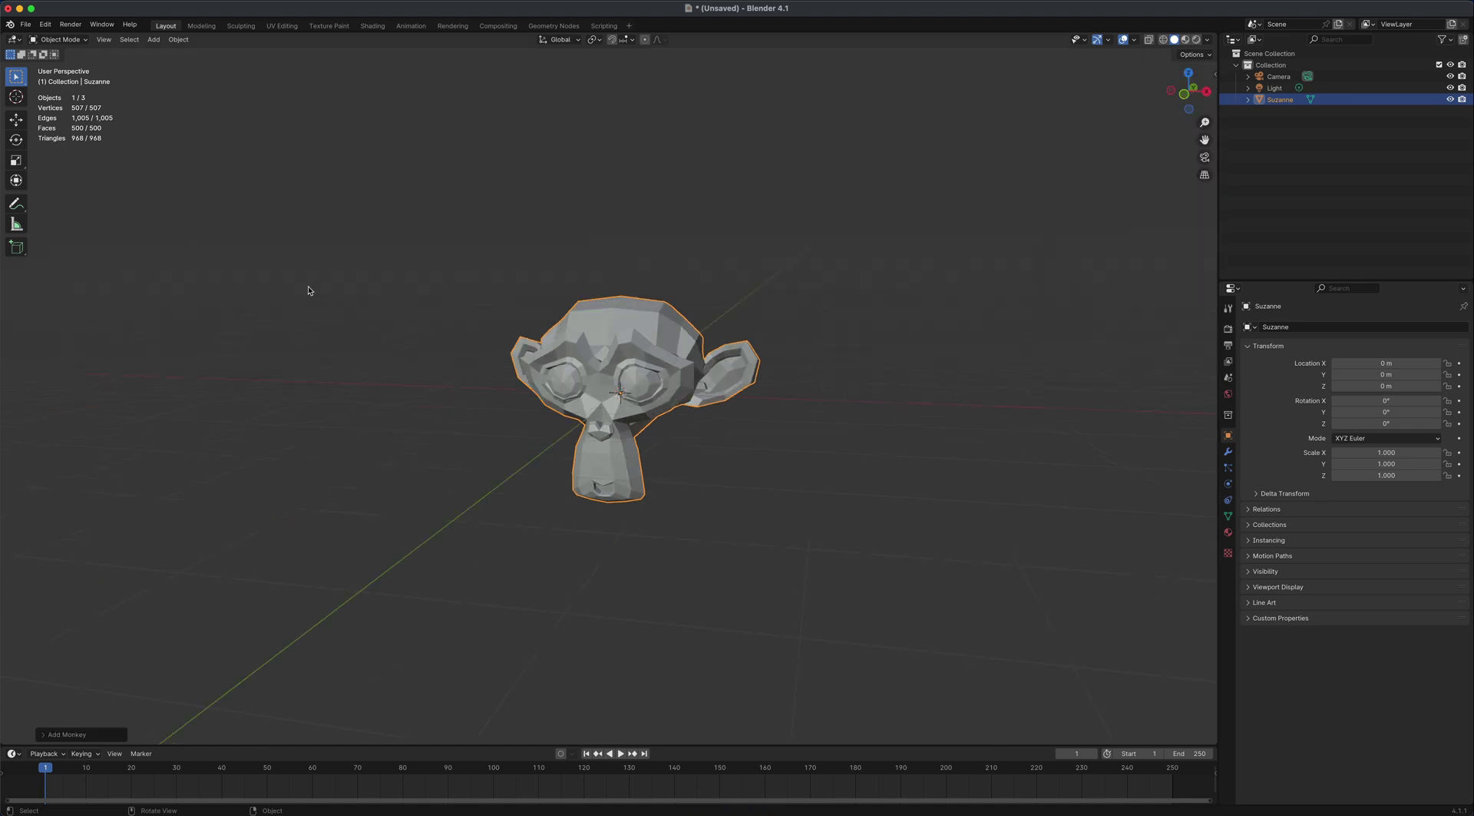
Enable the Wireframe overlay so Suzanne's edges show over its solid surface.
middle_click_drag(311, 413, 357, 434)
scroll(754, 452, "up", 2)
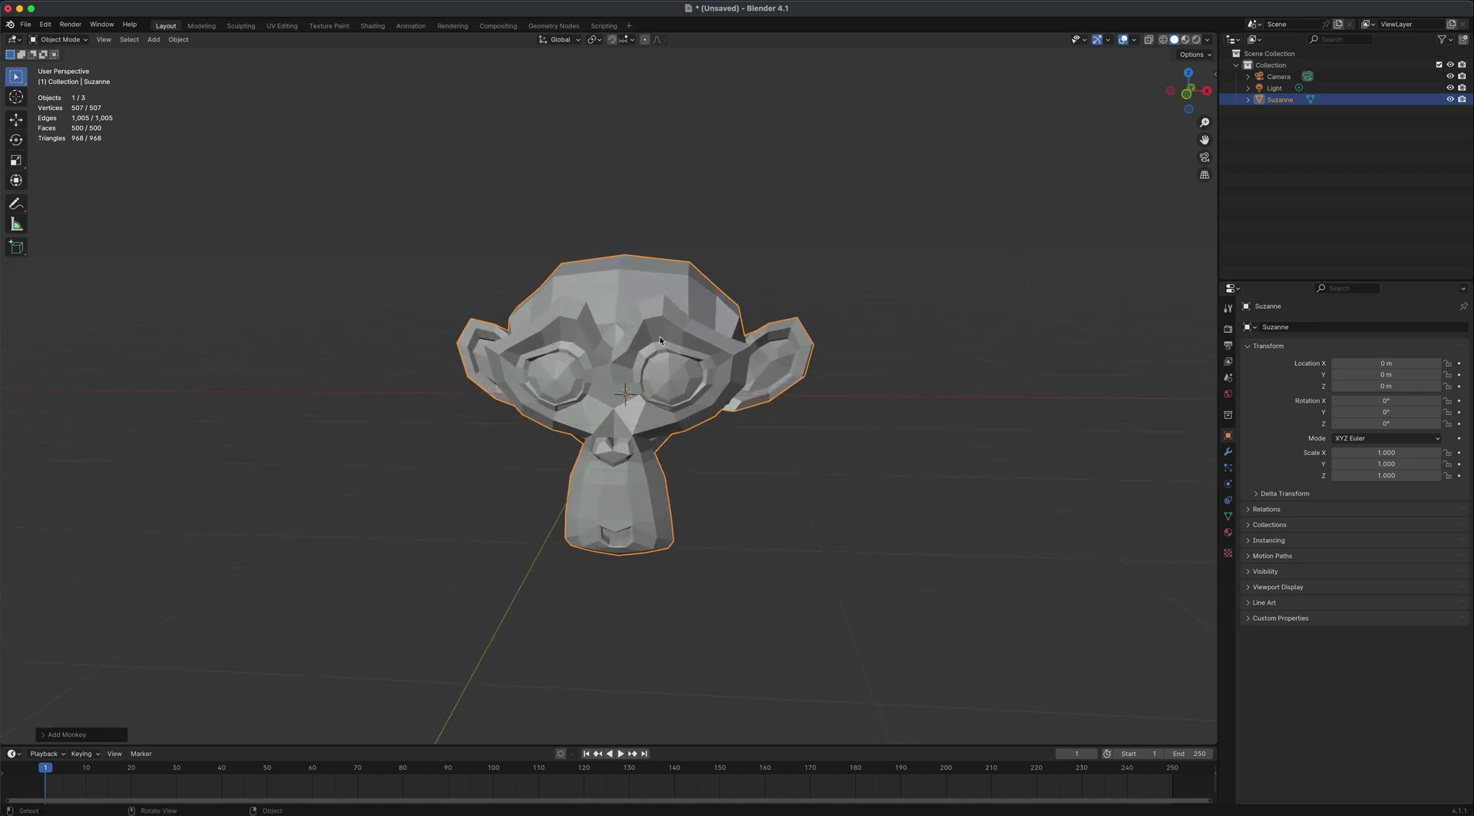
middle_click_drag(792, 515, 776, 484)
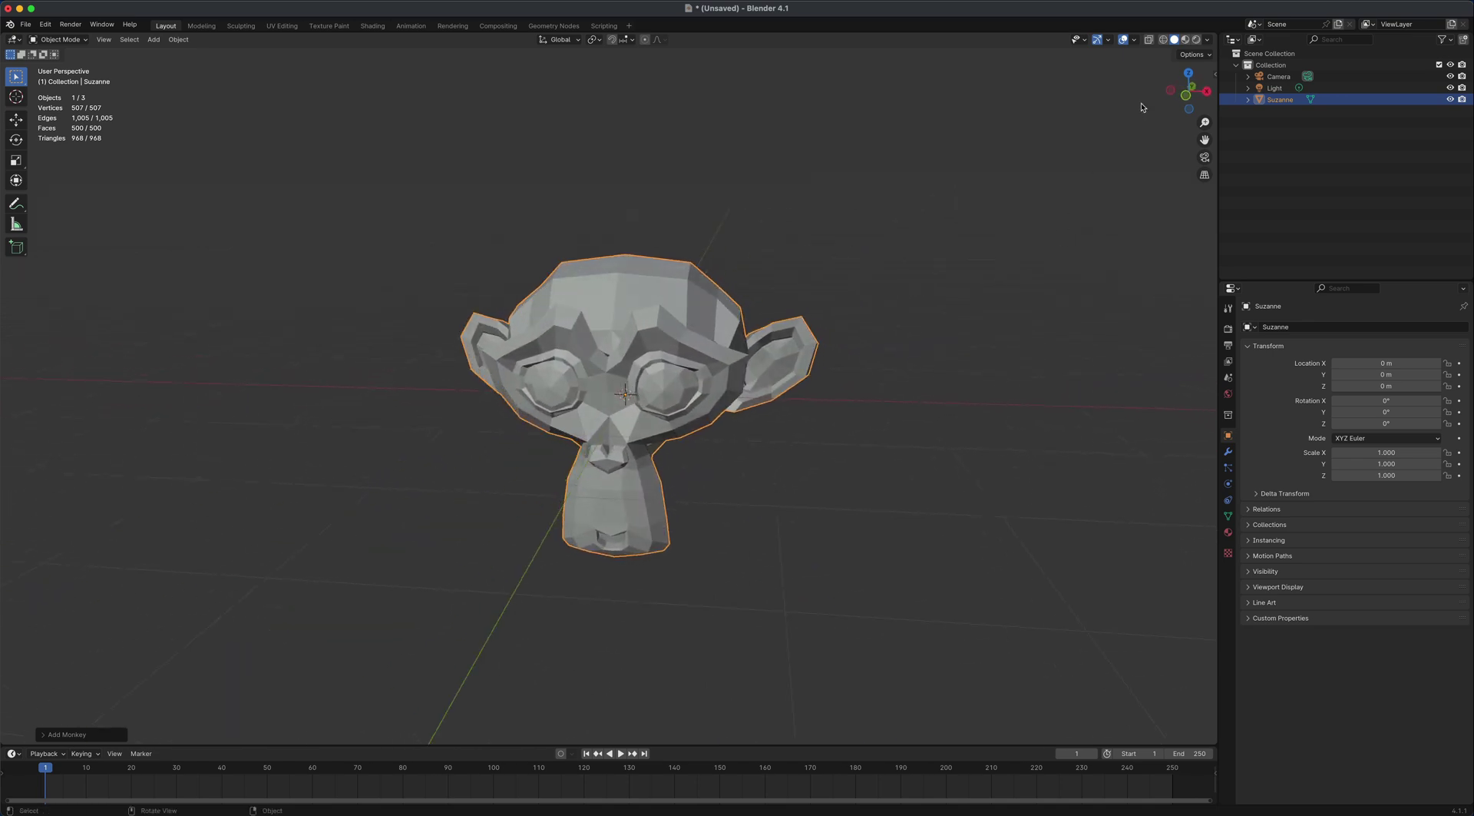
left_click(1136, 39)
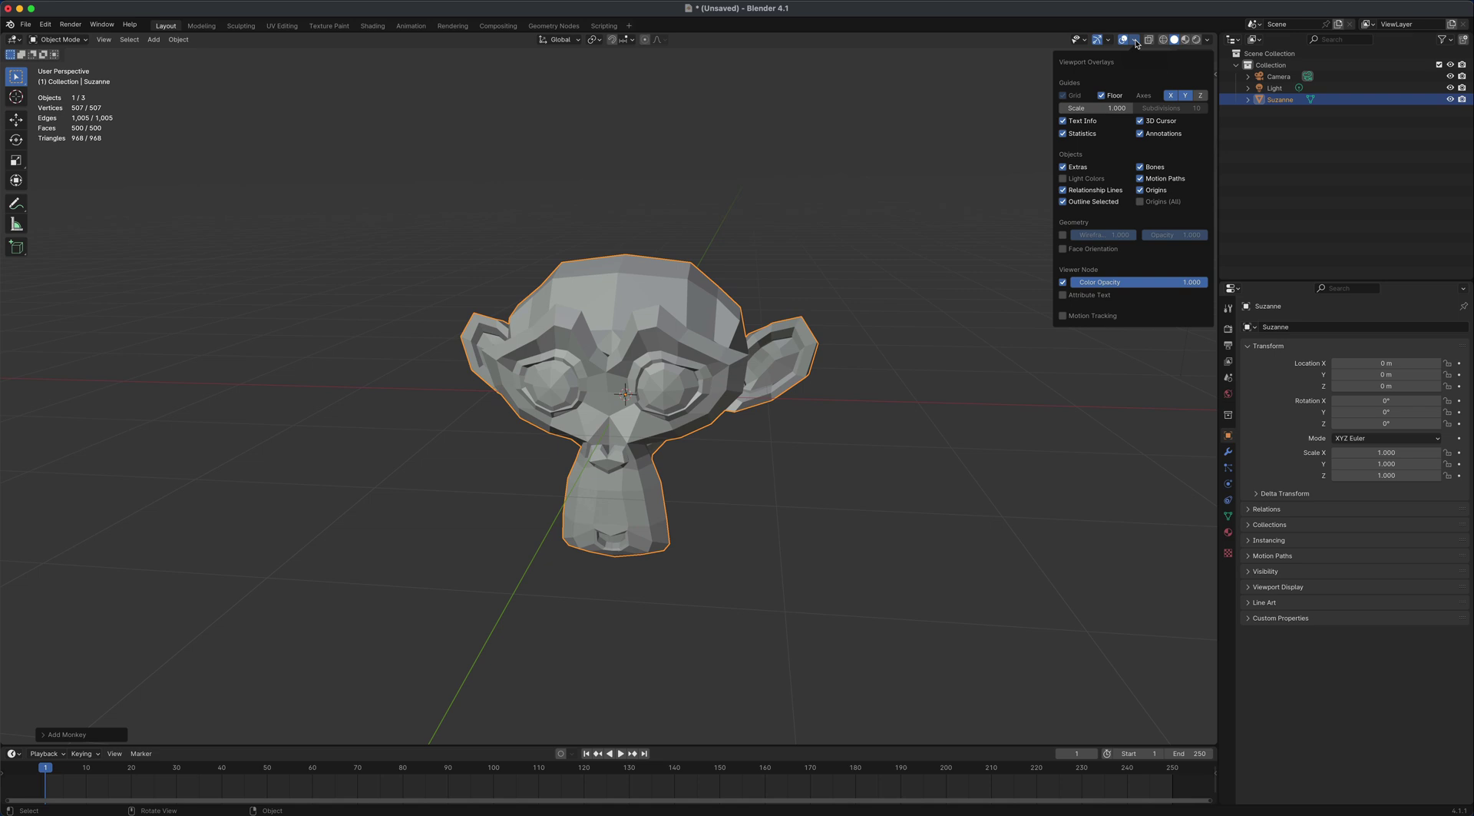
left_click(1064, 236)
Toggle the sidebar, reselect Suzanne and switch it into mesh editing with Tab.
left_click(831, 493)
middle_click_drag(831, 492, 858, 521)
key("n")
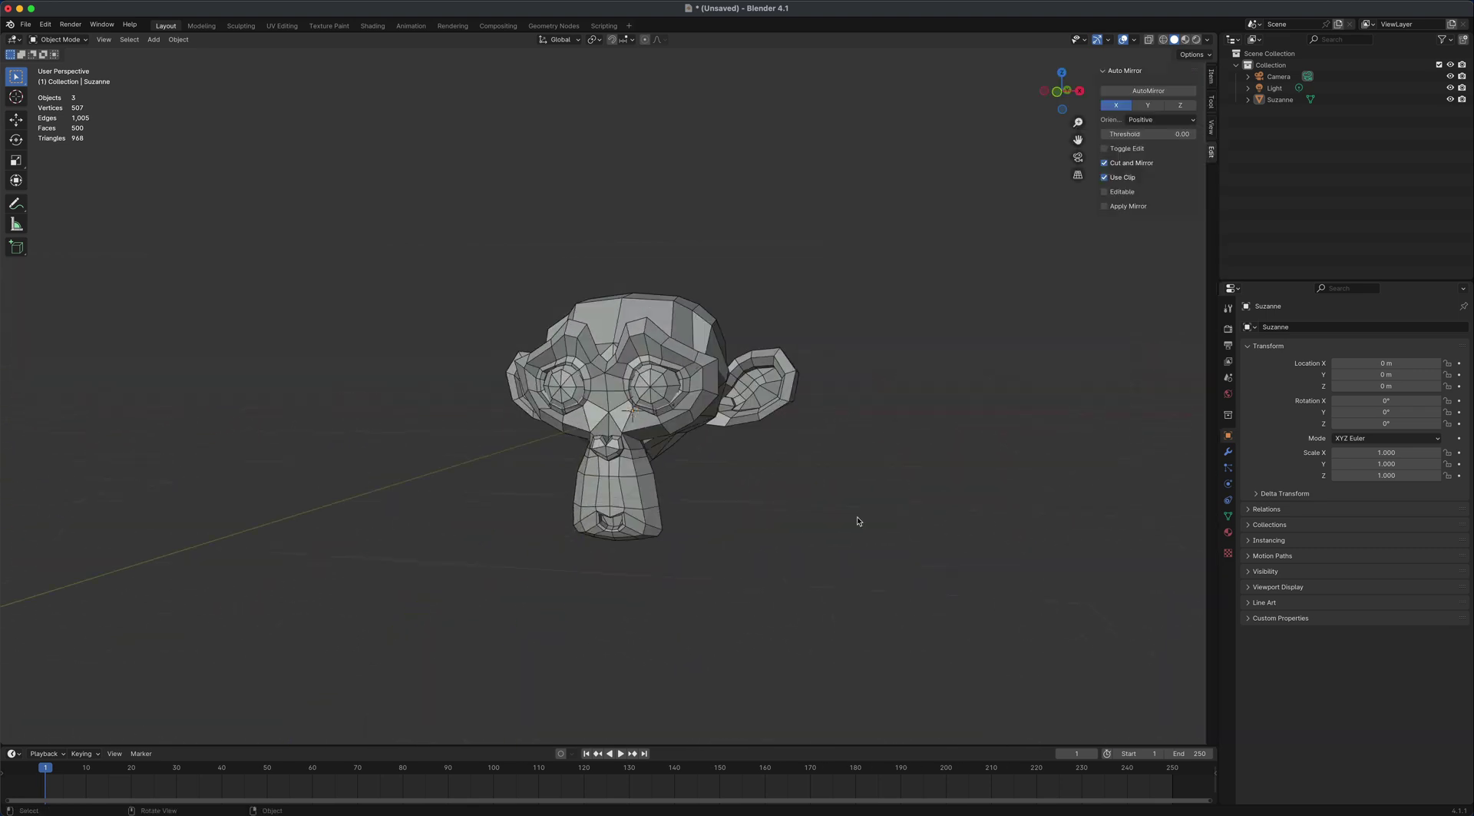
mouse_move(387, 413)
middle_mouse_down()
mouse_move(408, 412)
mouse_move(392, 411)
middle_mouse_up()
left_click(628, 320)
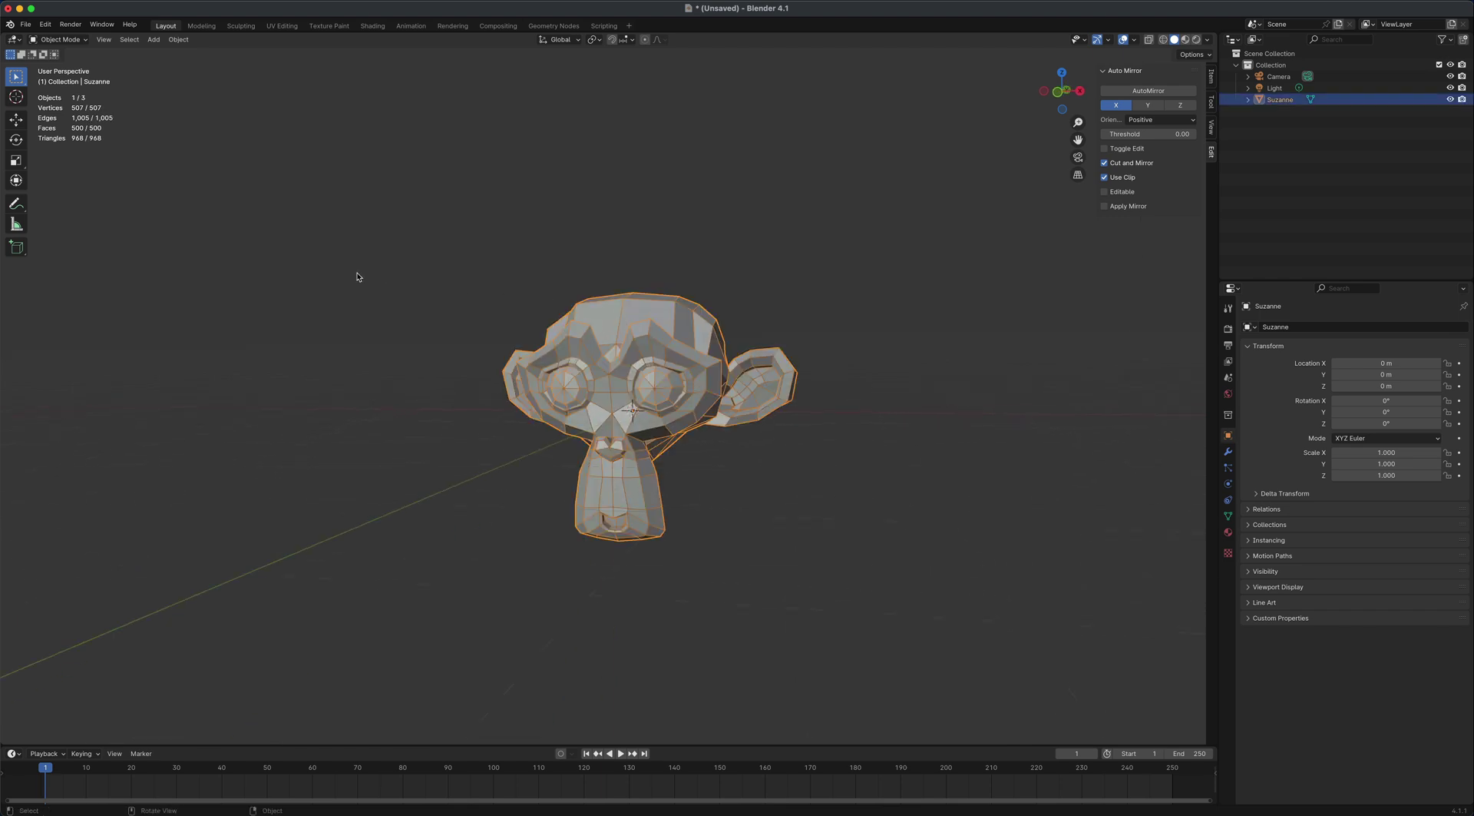
key("Tab")
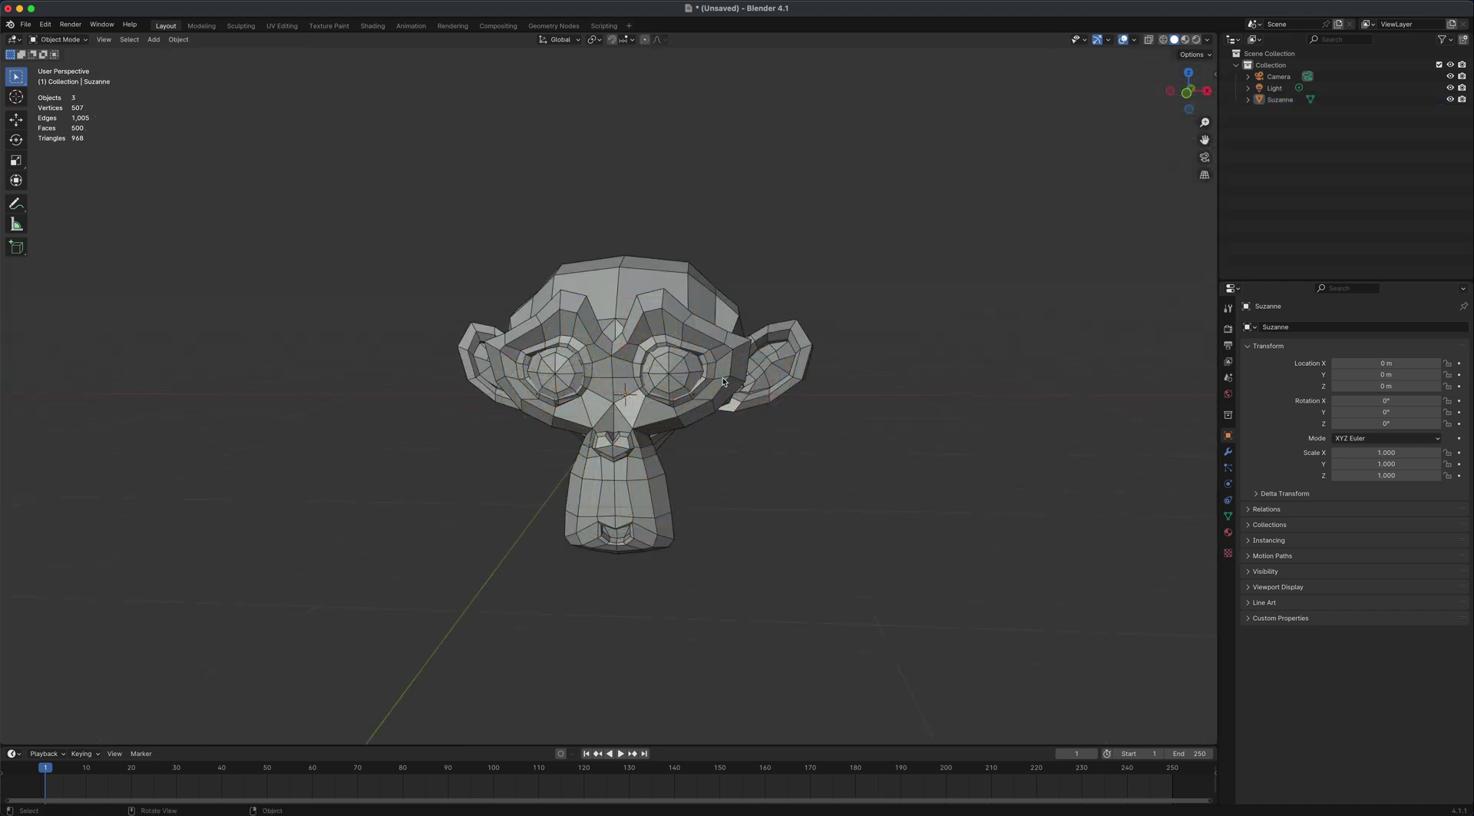
Enter Edit Mode with X-axis symmetry on and nudge a face on top of the head.
left_click(722, 381)
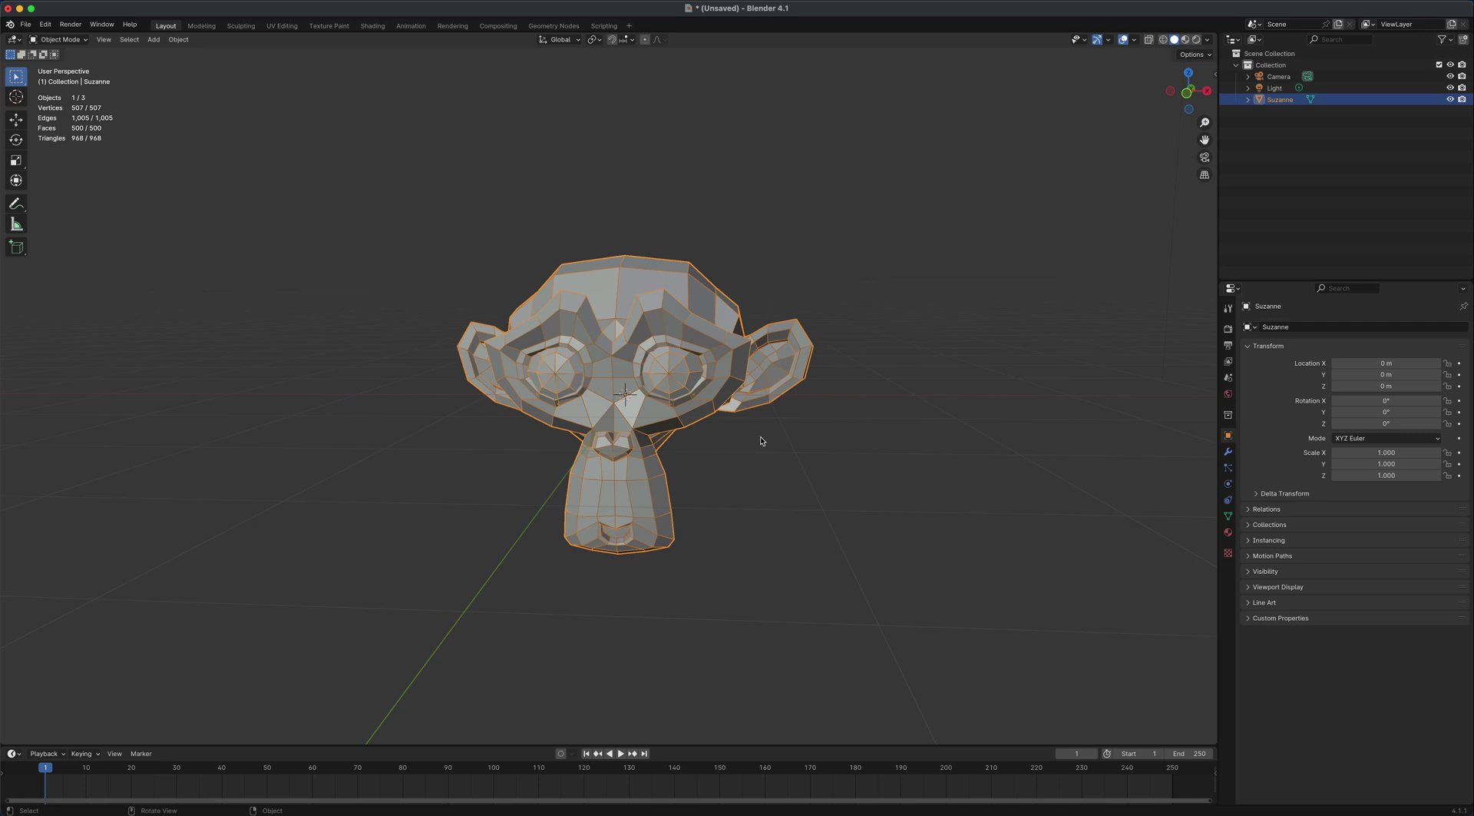
key("Tab")
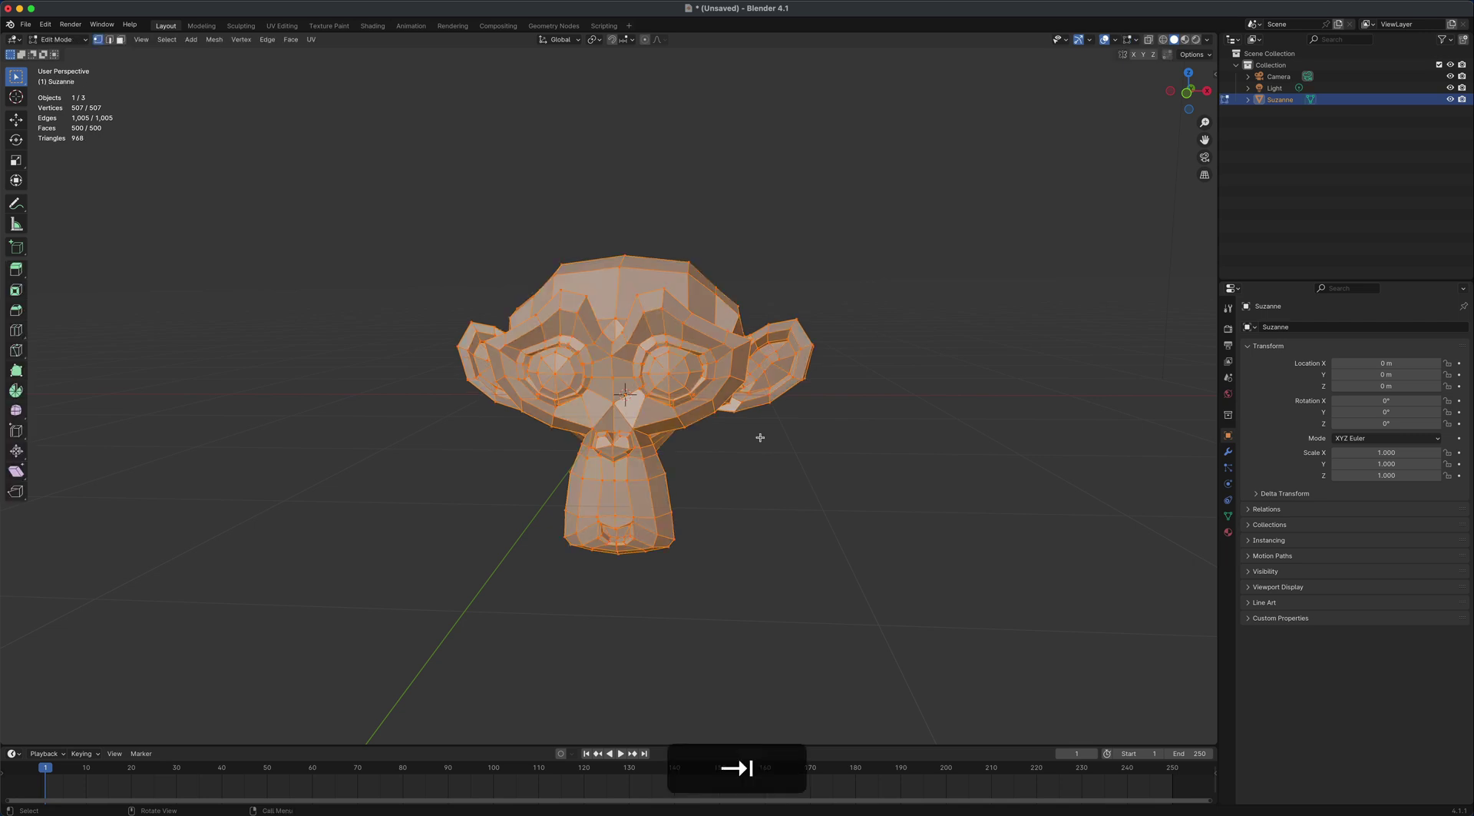
left_click(1133, 55)
key("3")
left_click(724, 288)
key("shift+space")
key("g")
left_click_drag(749, 258, 753, 257)
Nudge a vertex and then an edge on top of Suzanne's head.
left_click(97, 39)
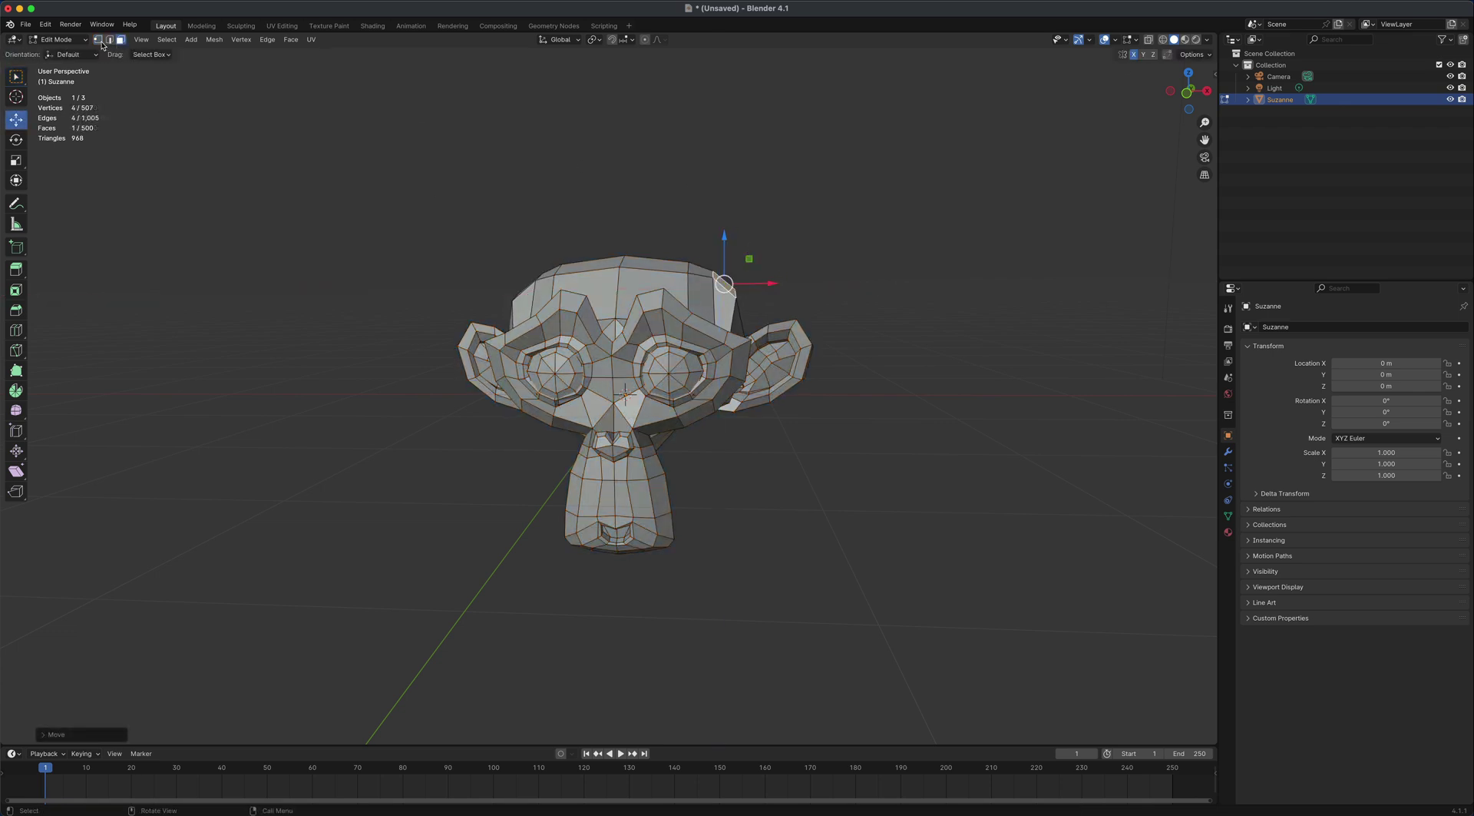
left_click(714, 276)
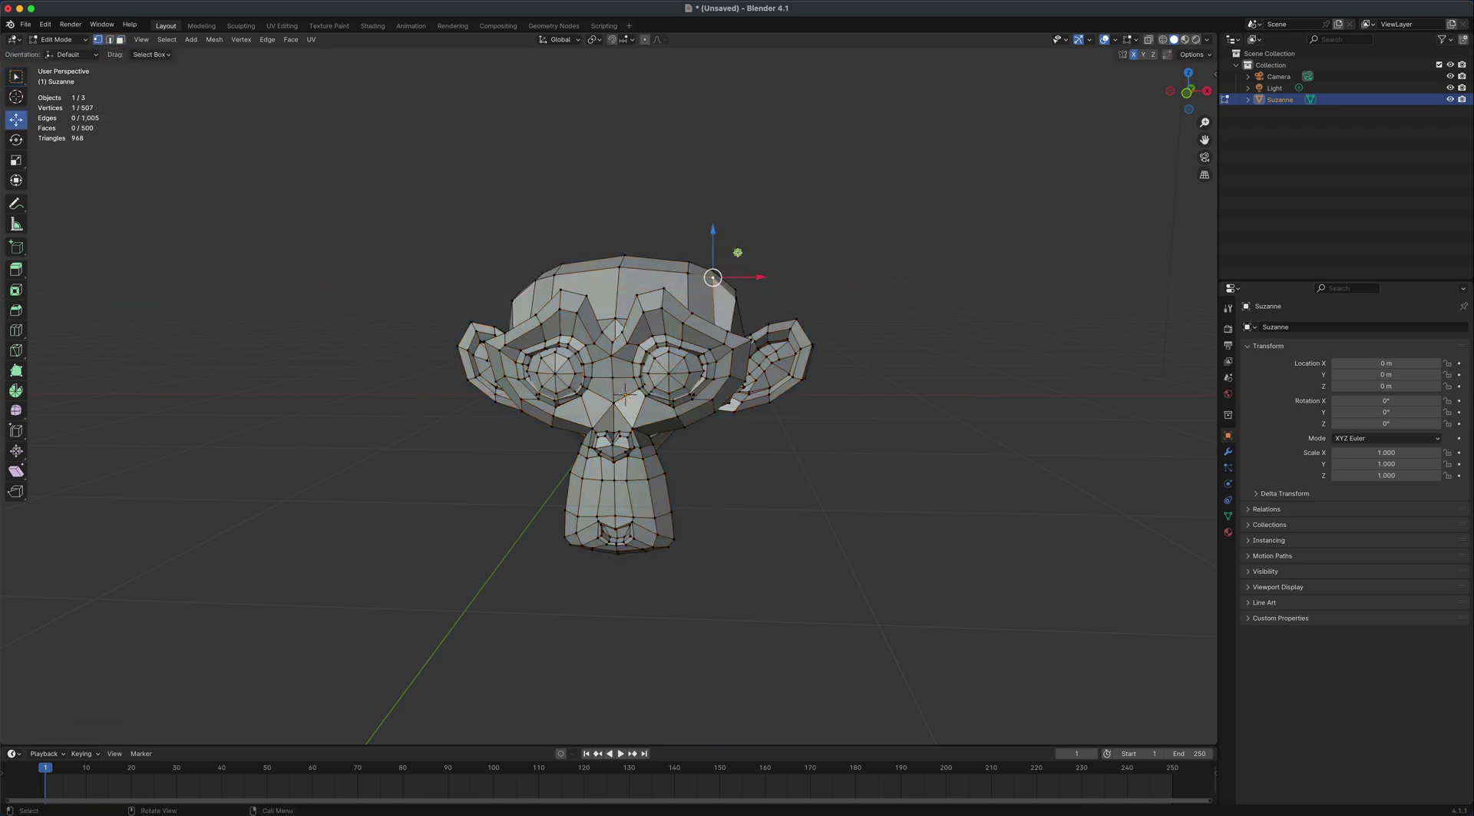
left_click_drag(736, 255, 735, 254)
left_click(111, 39)
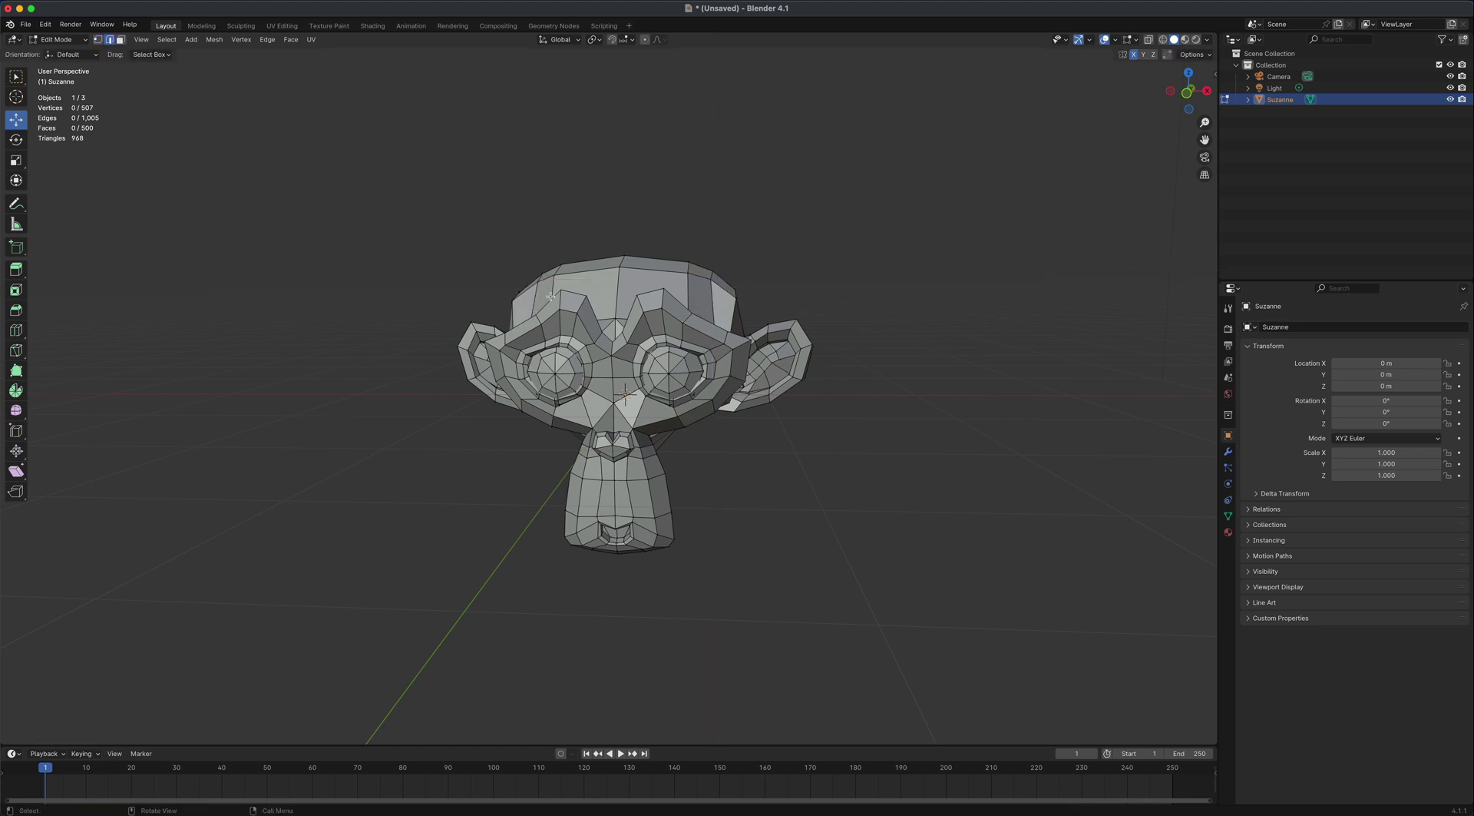
left_click(652, 269)
left_click_drag(677, 245, 681, 241)
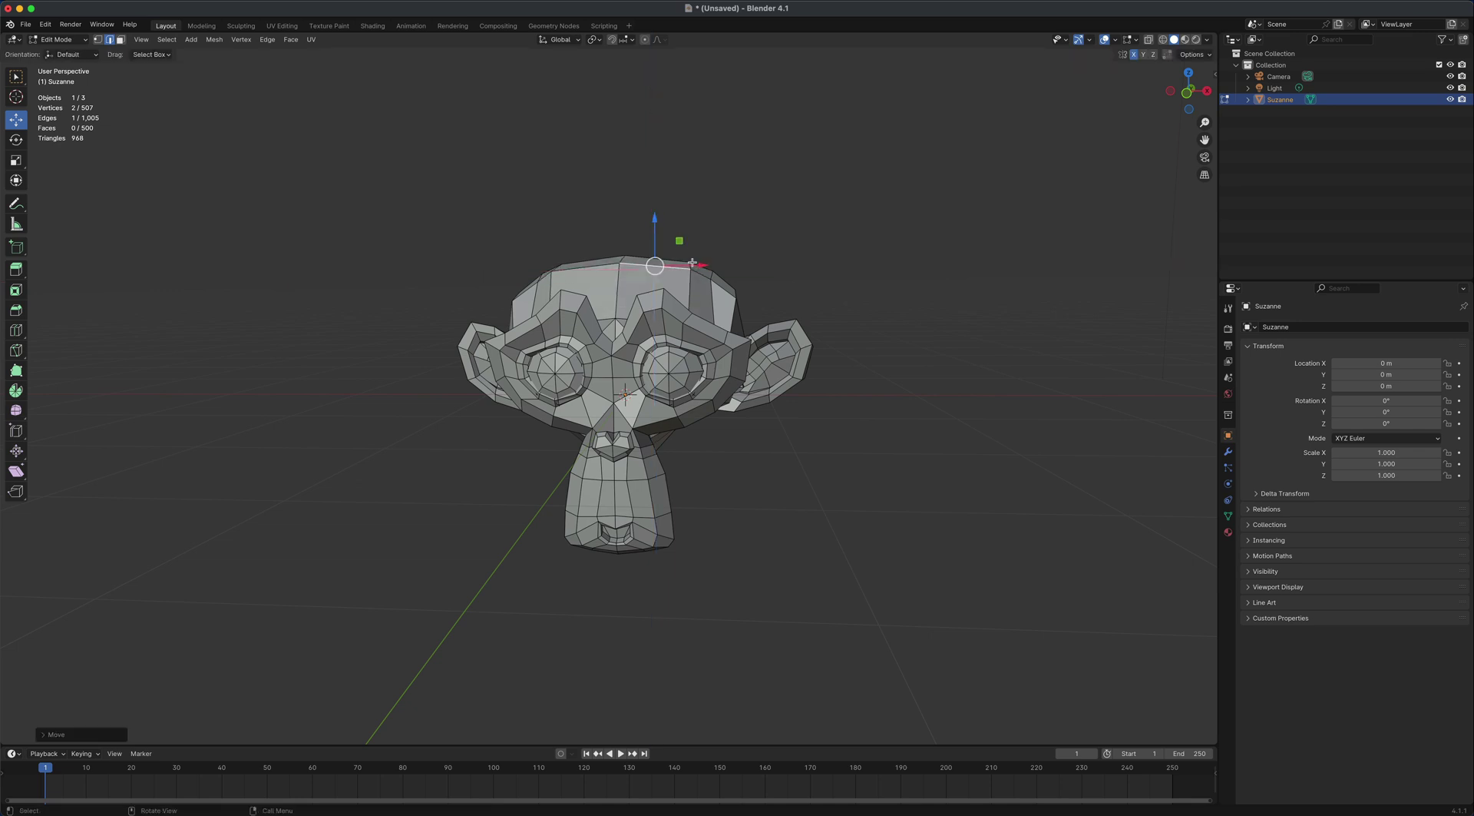
Move a top-of-head face, then lift it again with proportional editing's smooth 1 m falloff.
left_click(121, 39)
left_click(722, 281)
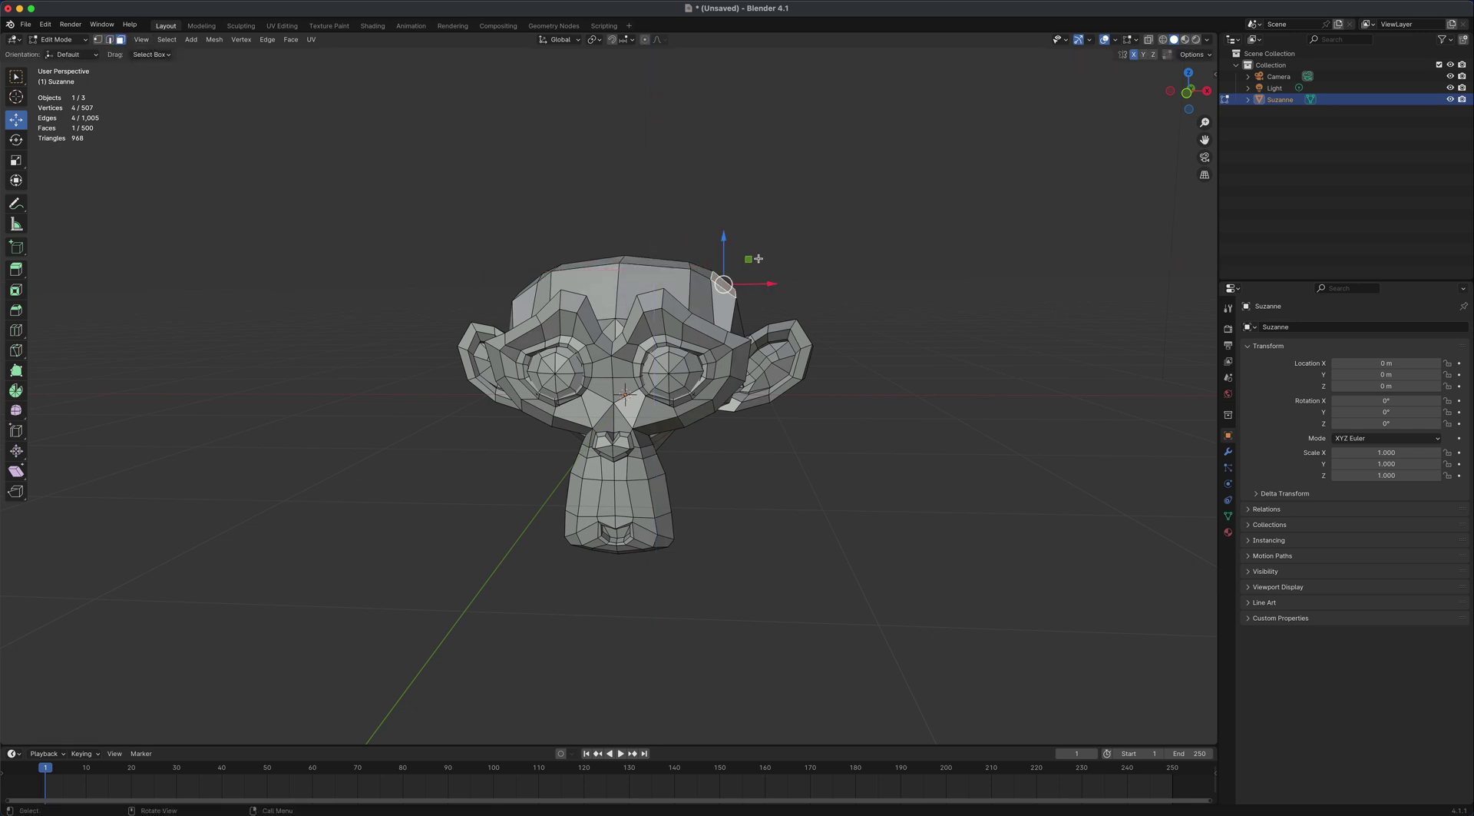
left_click_drag(749, 259, 746, 261)
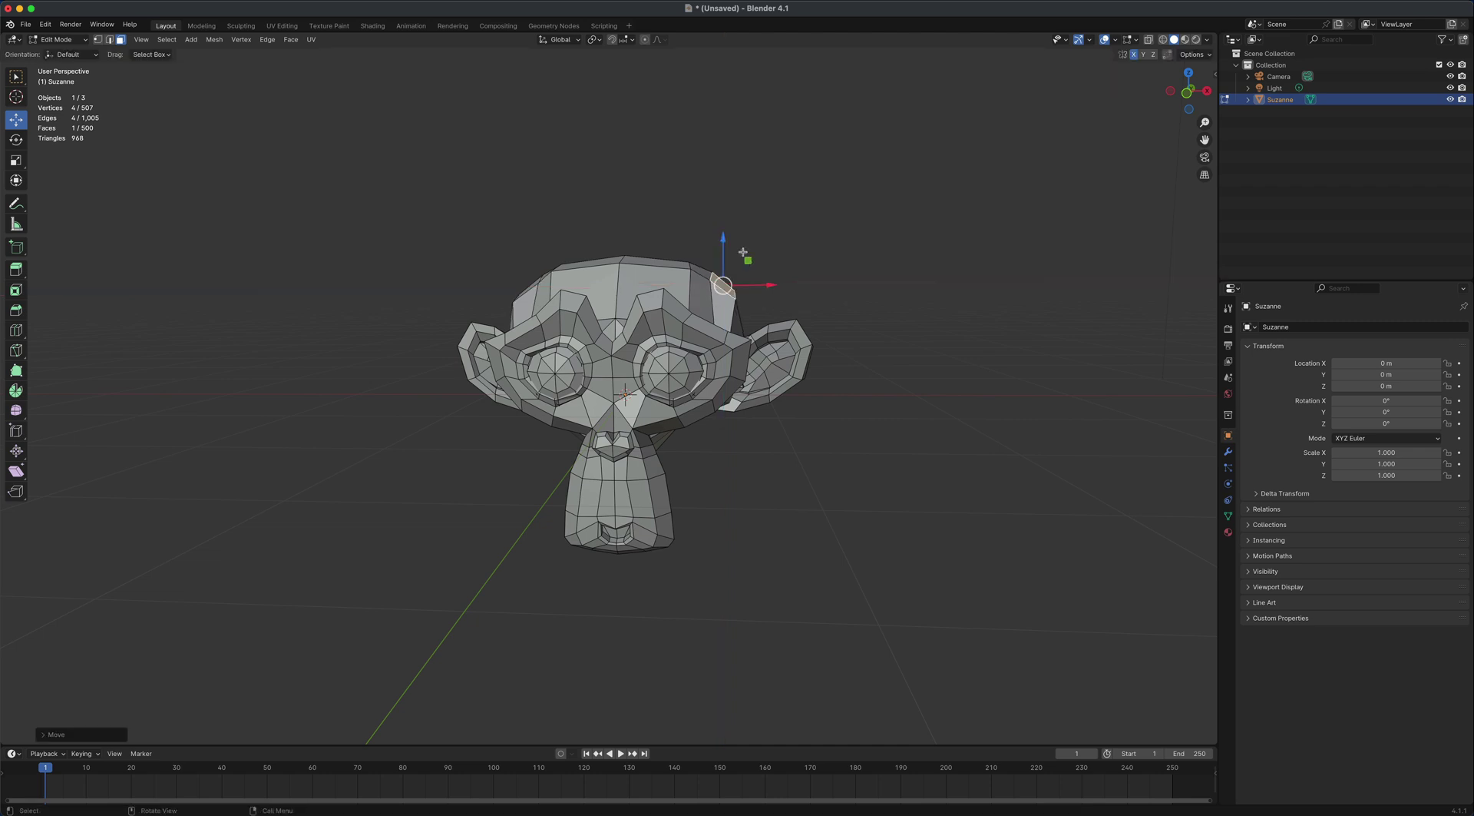
left_click(646, 41)
mouse_move(749, 258)
left_mouse_down()
mouse_move(756, 233)
mouse_move(739, 263)
mouse_move(754, 250)
mouse_move(737, 247)
mouse_move(743, 267)
mouse_move(750, 236)
mouse_move(737, 256)
mouse_move(753, 249)
mouse_move(719, 256)
mouse_move(739, 252)
left_mouse_up()
Keep Smooth falloff and shift the top-of-head face slightly further, confirming the move.
left_click(665, 40)
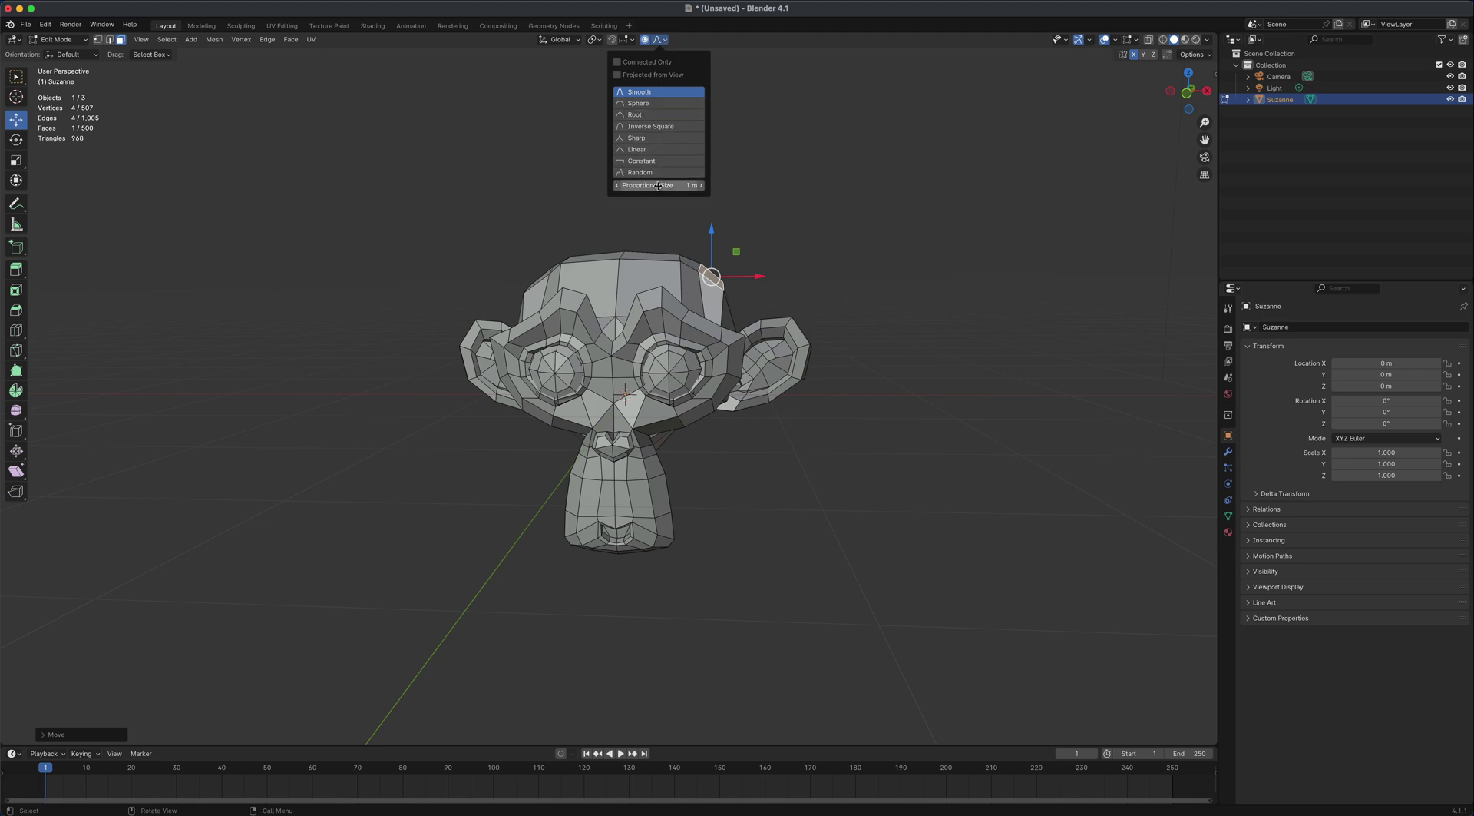
key("Escape")
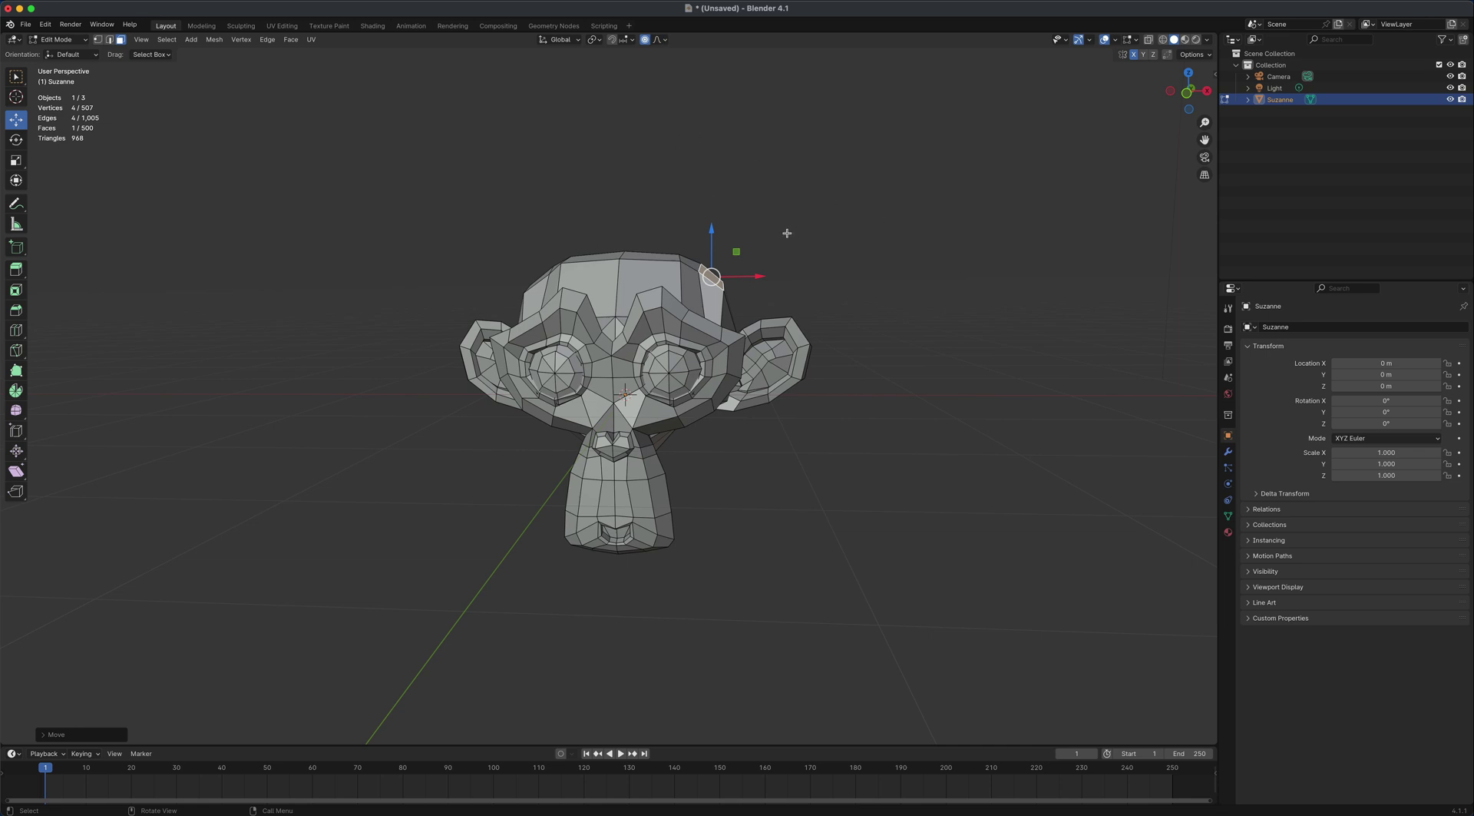
left_click_drag(737, 251, 741, 253)
mouse_move(912, 372)
middle_mouse_down()
mouse_move(931, 388)
mouse_move(901, 383)
middle_mouse_up()
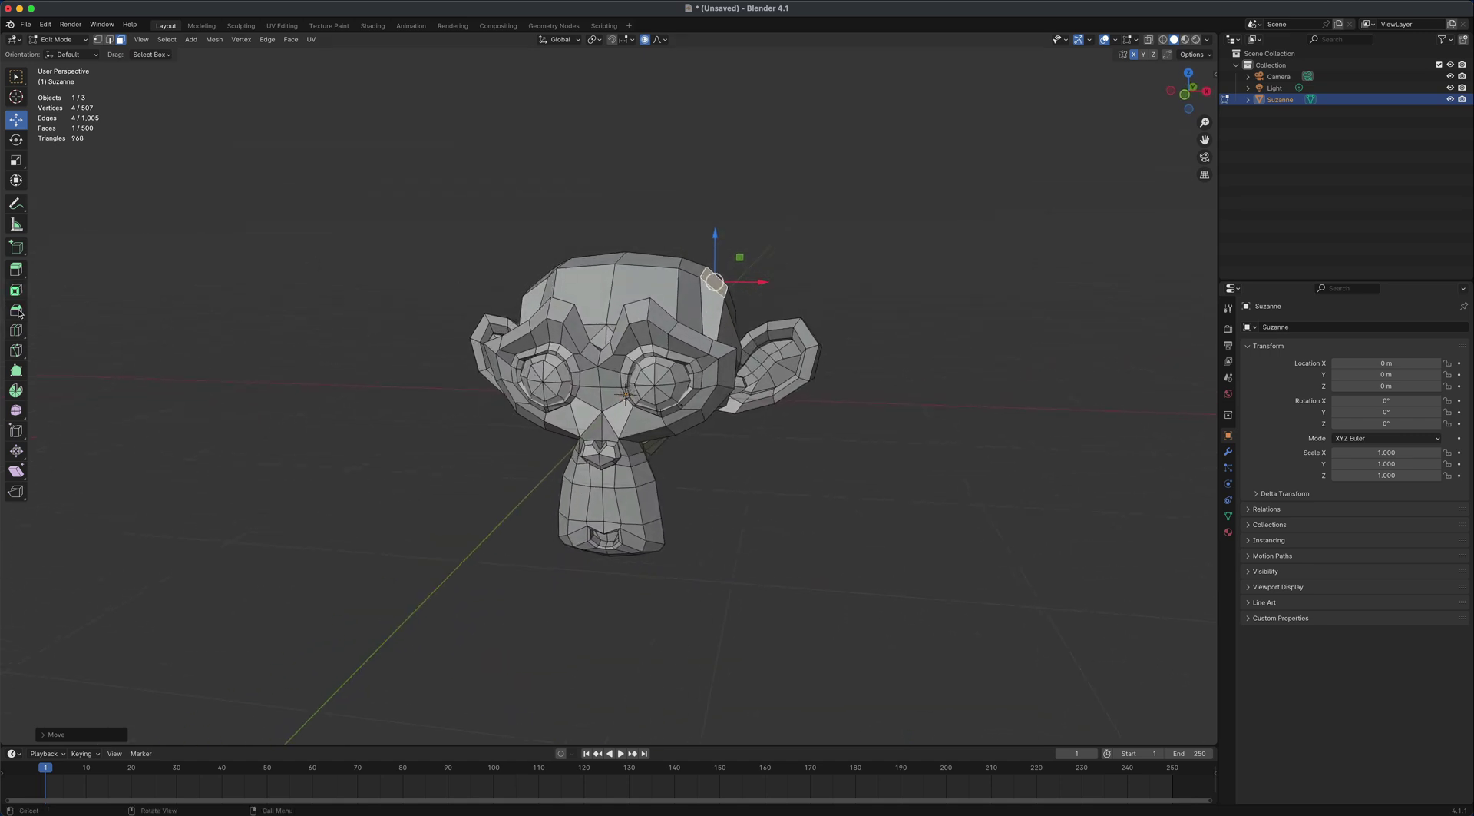
middle_click_drag(856, 428, 840, 448)
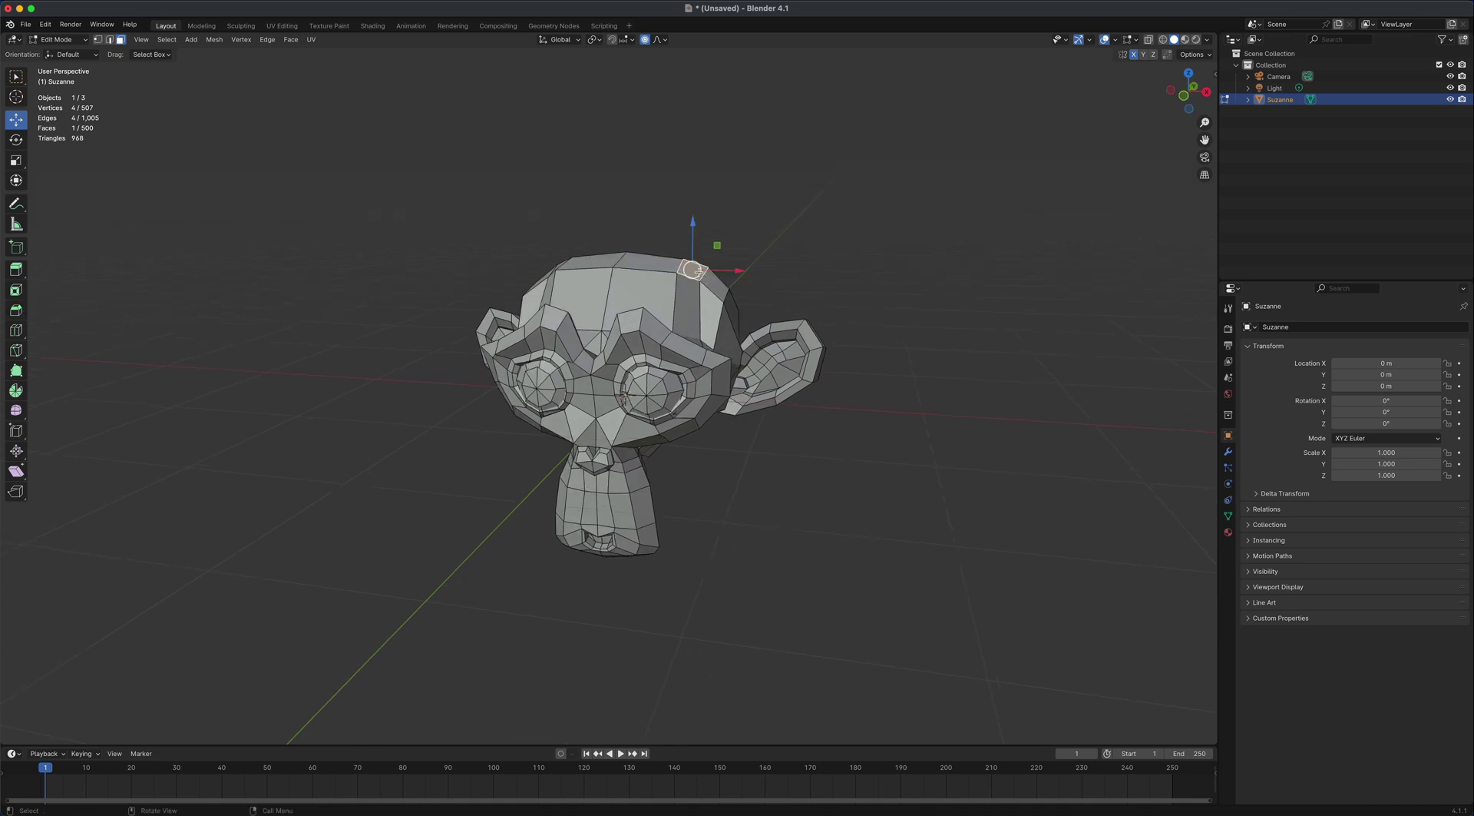
middle_click_drag(807, 382, 815, 433)
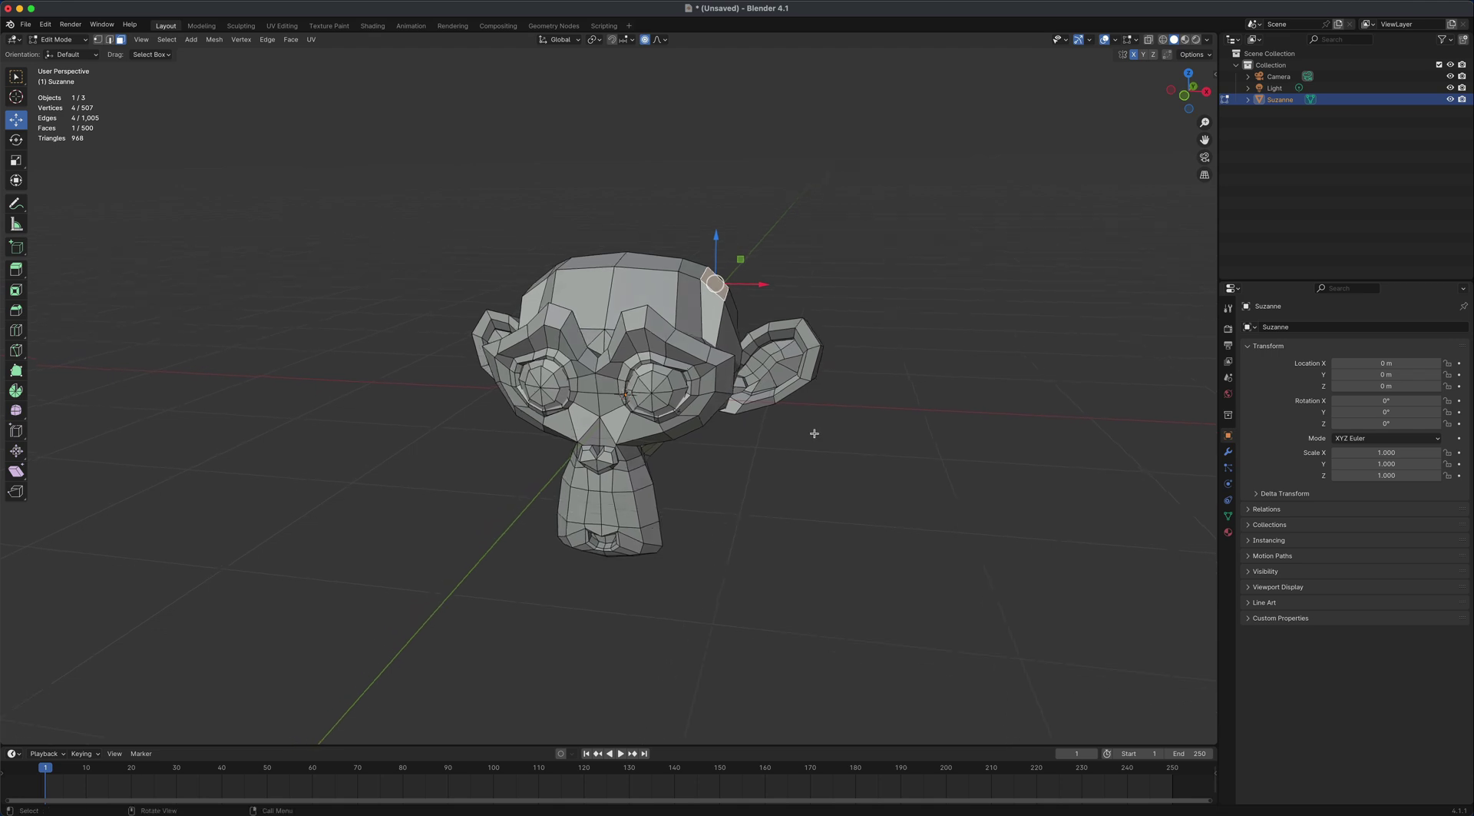
Extrude the top-of-head face into a long column, giving 511 vertices and 504 faces.
key("e")
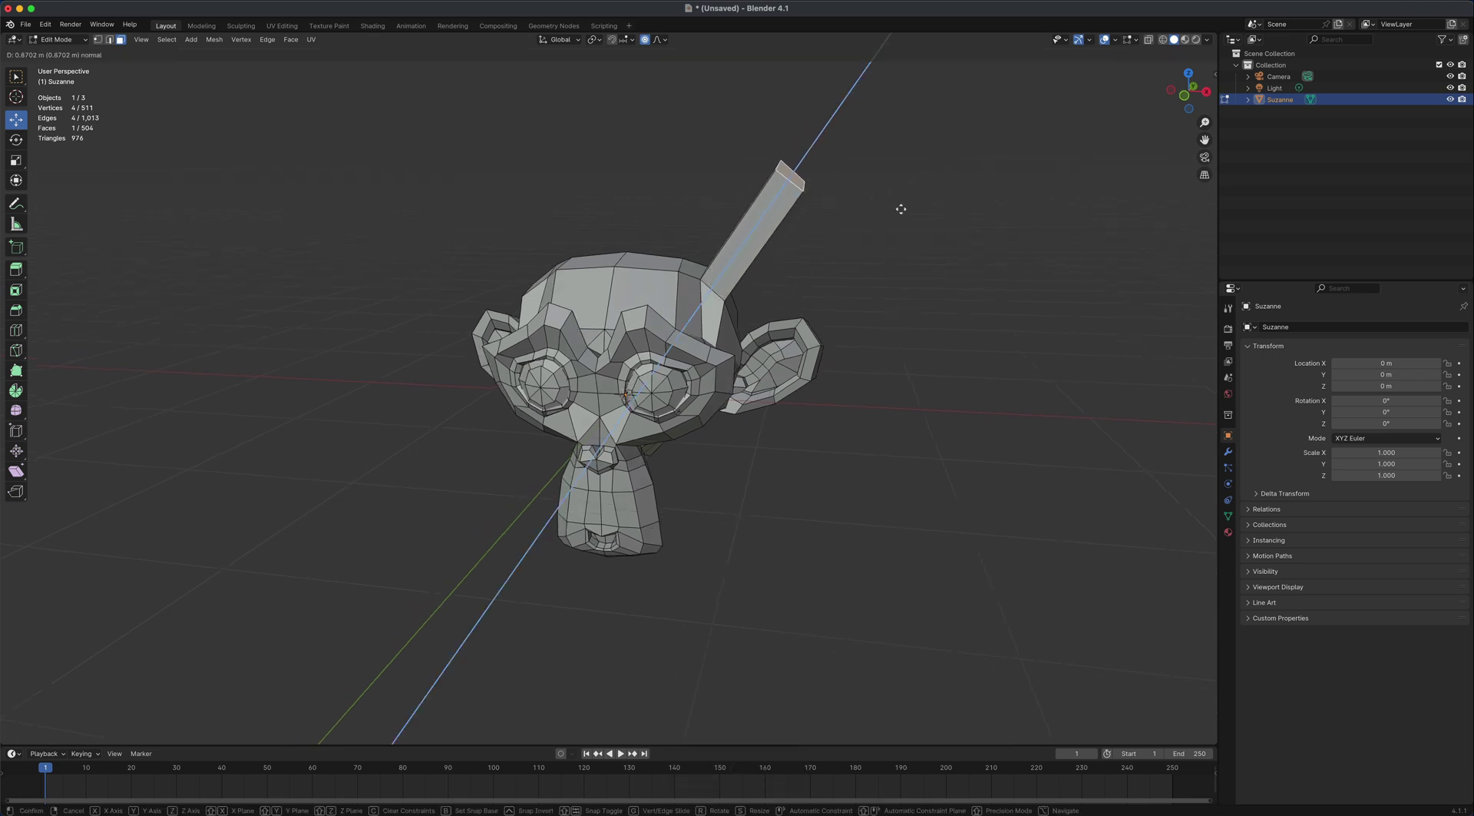
left_click(900, 208)
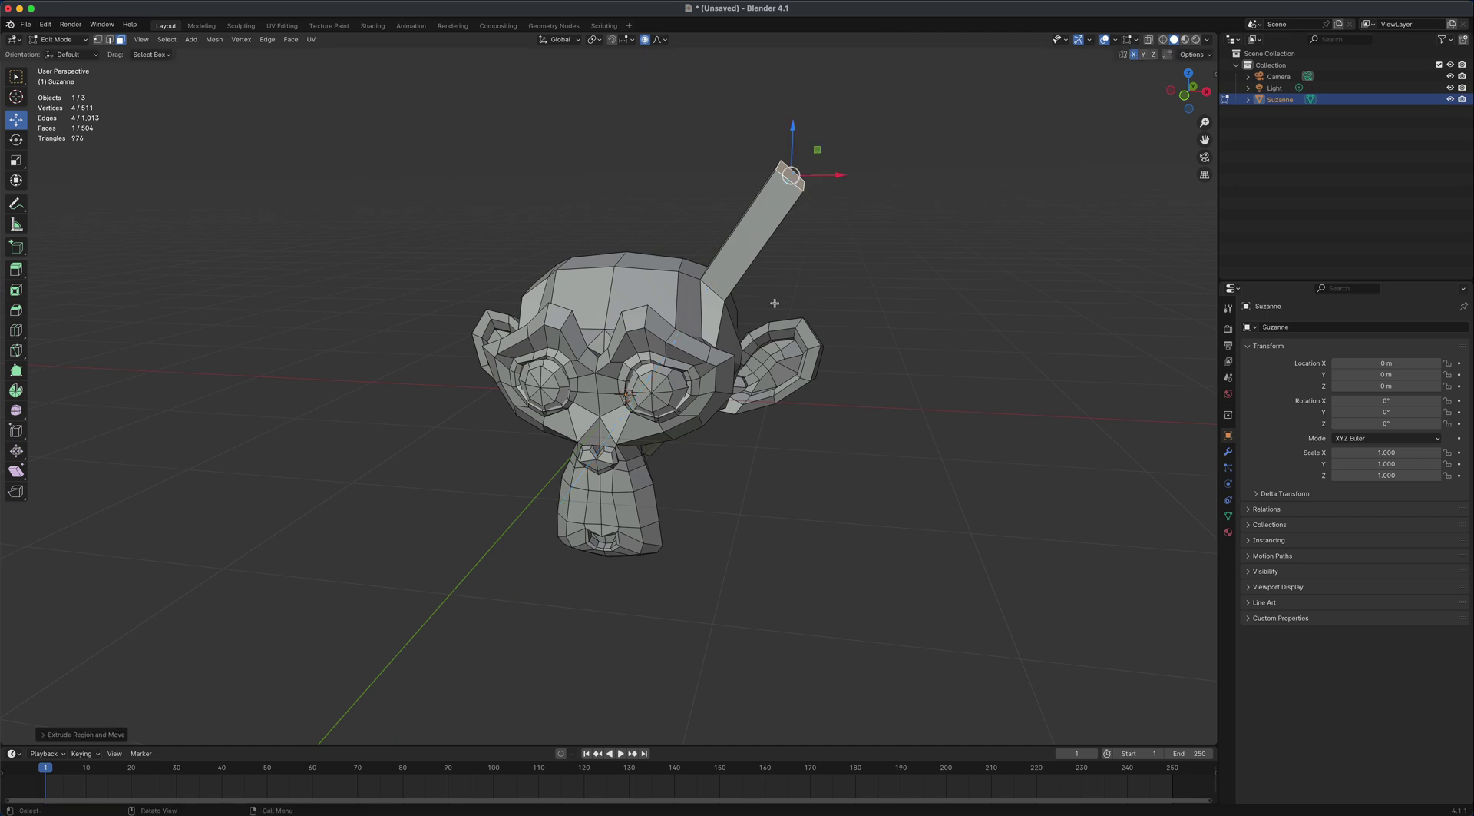
middle_click_drag(775, 304, 766, 231)
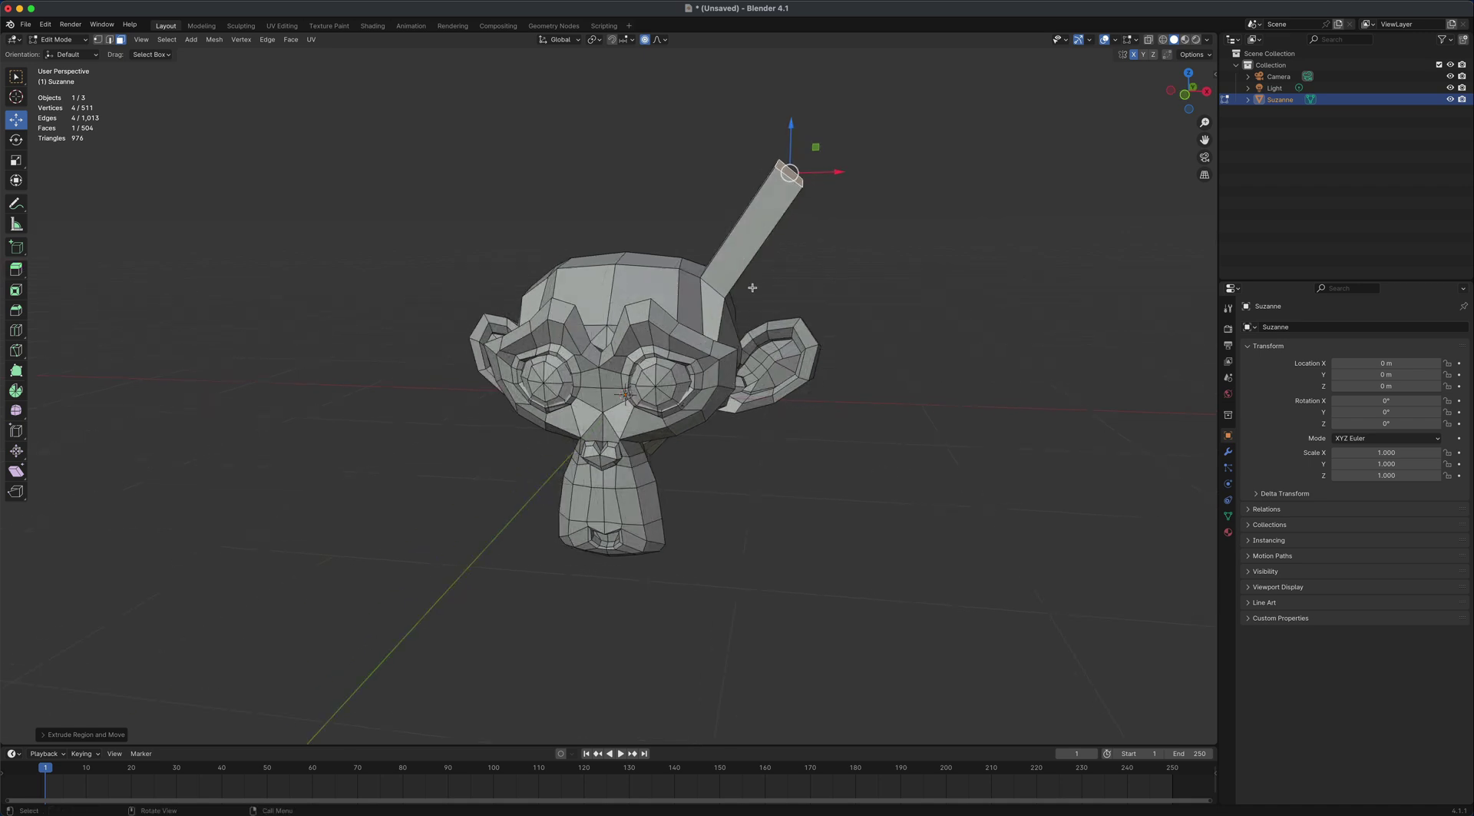
middle_click_drag(776, 286, 774, 201)
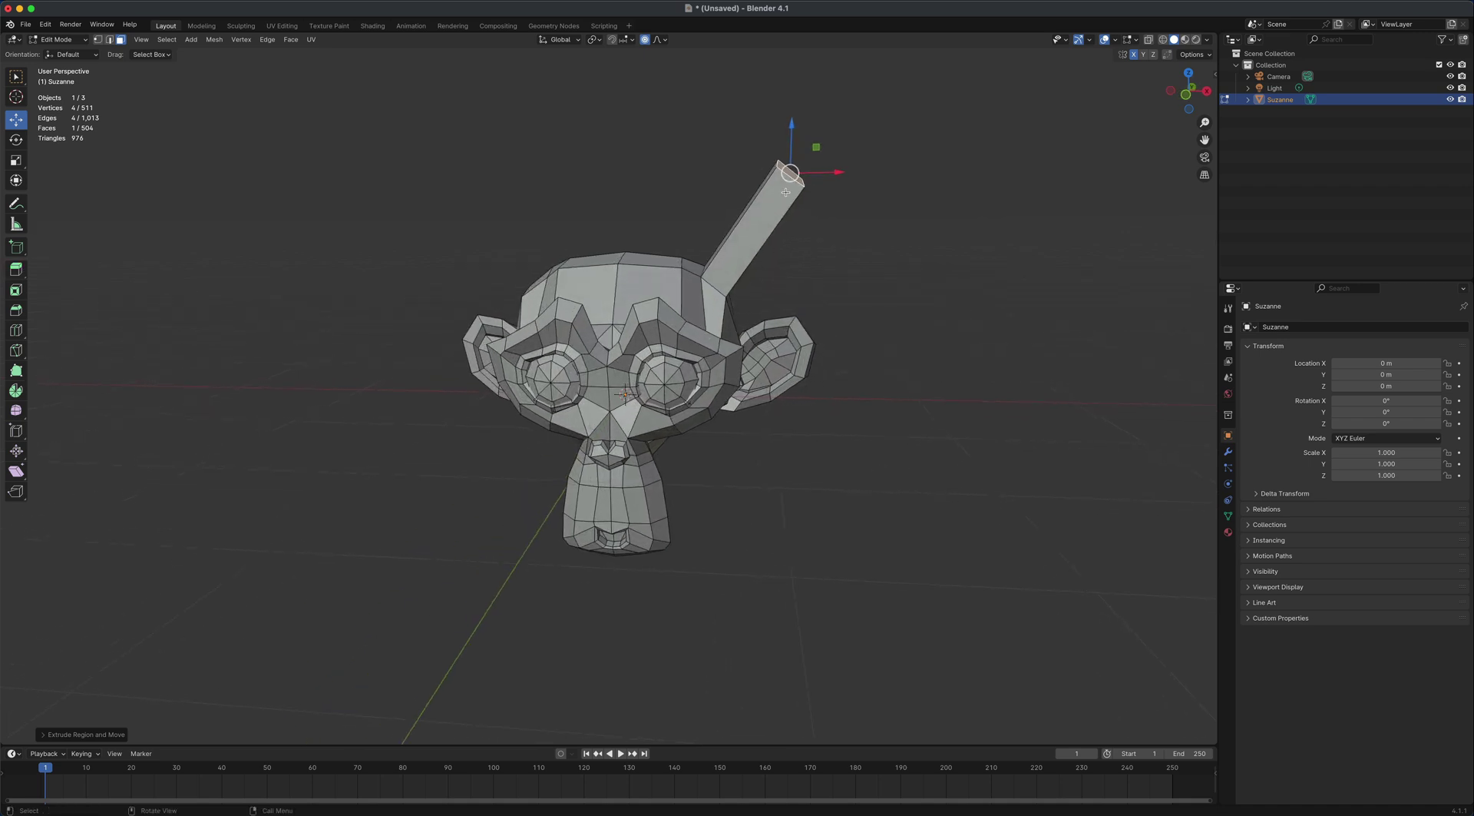
middle_click_drag(705, 487, 733, 487)
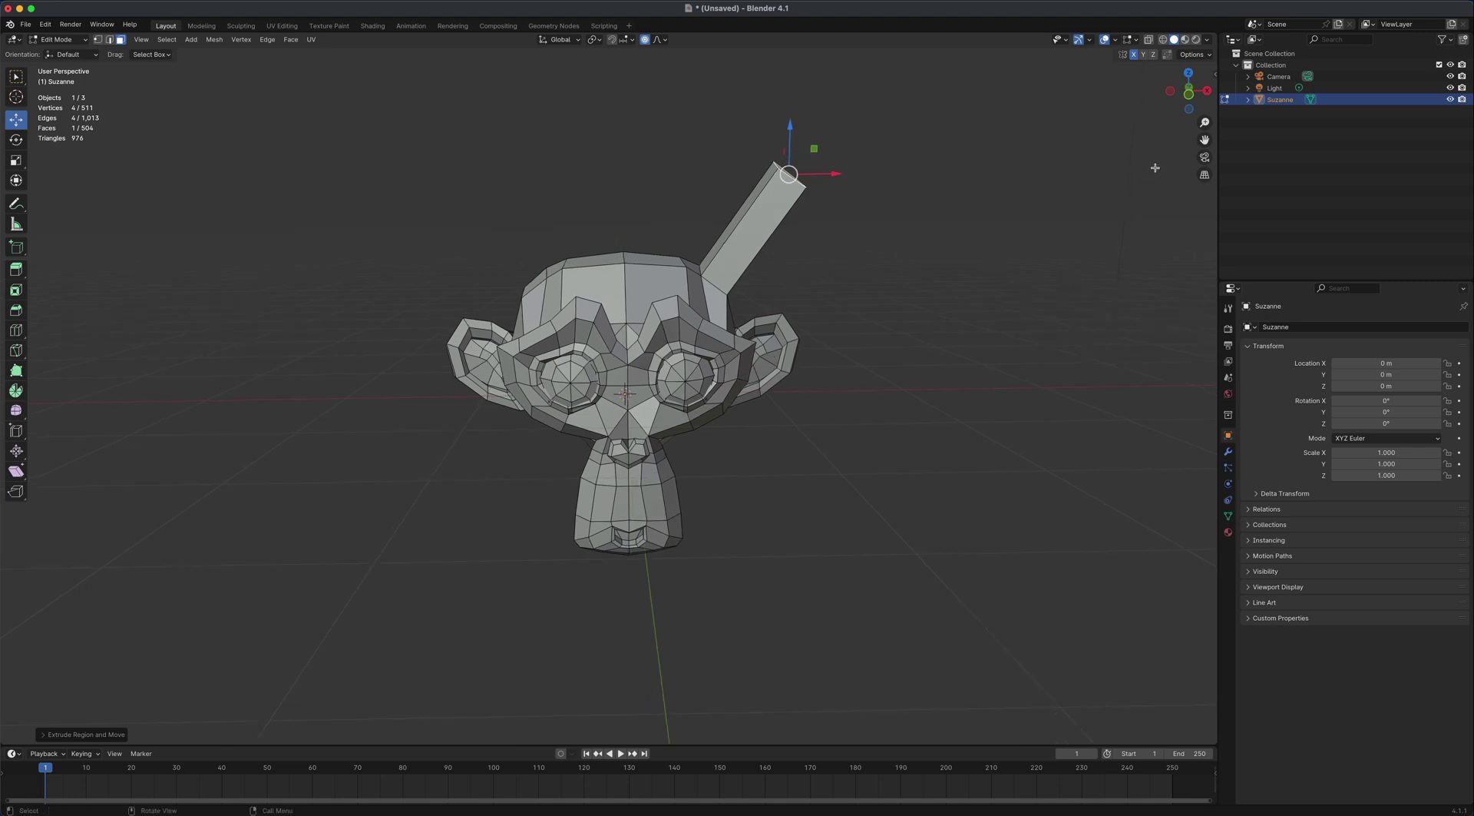
Run AutoMirror along X from the sidebar's Edit tab, giving Suzanne a matching second horn.
left_click(1215, 72)
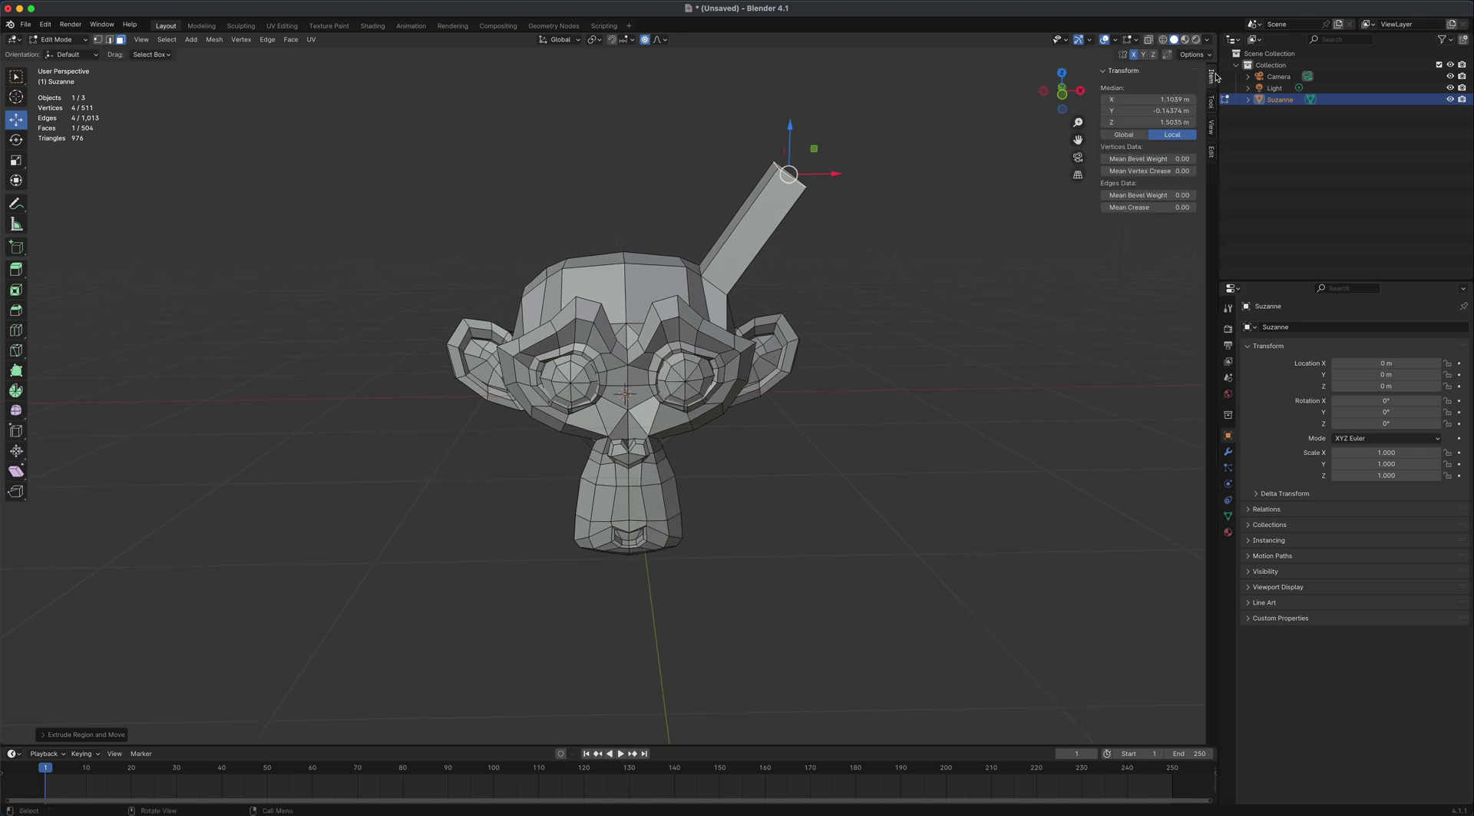
left_click(1212, 152)
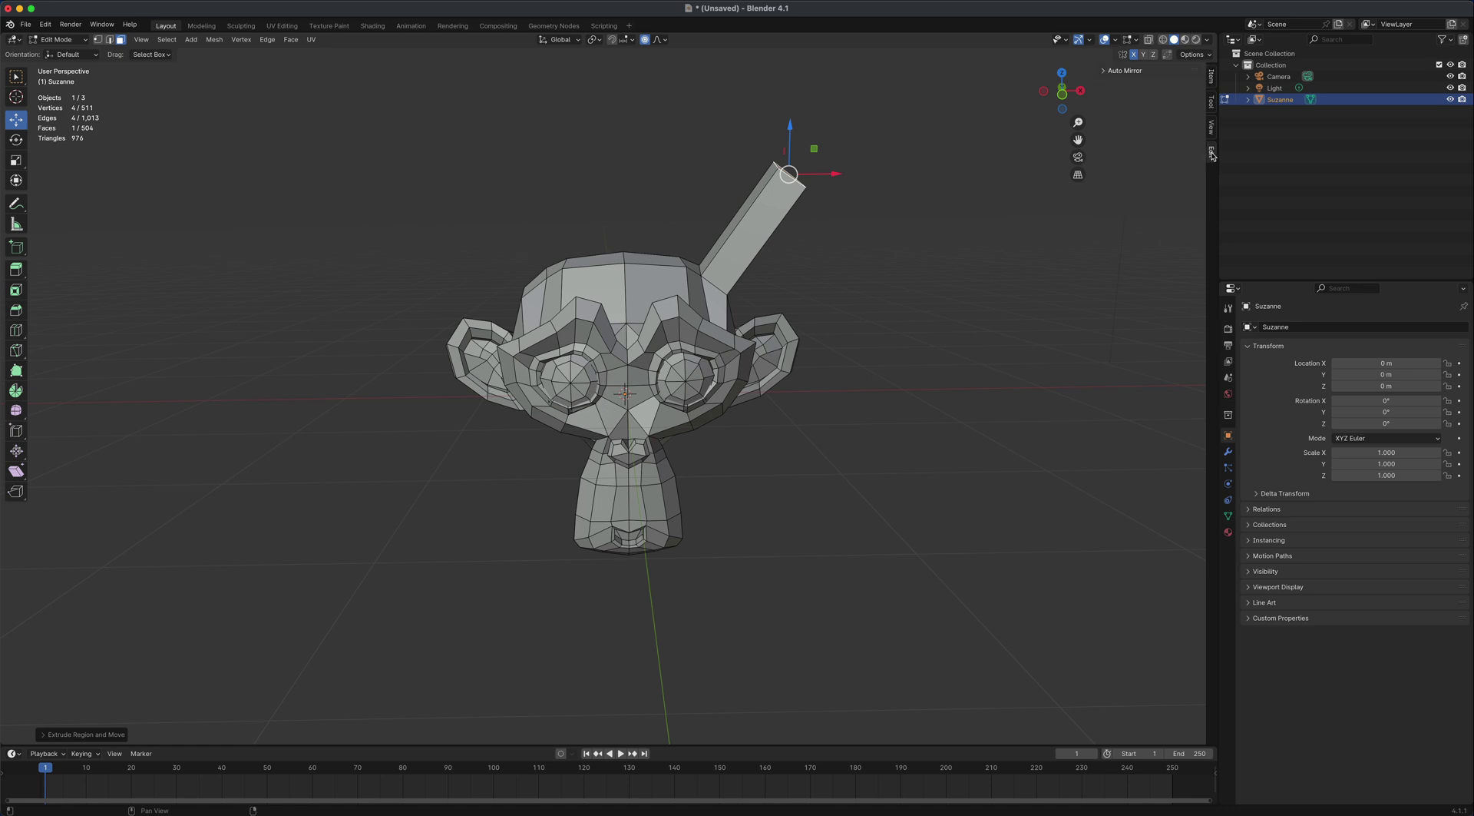
left_click(1104, 71)
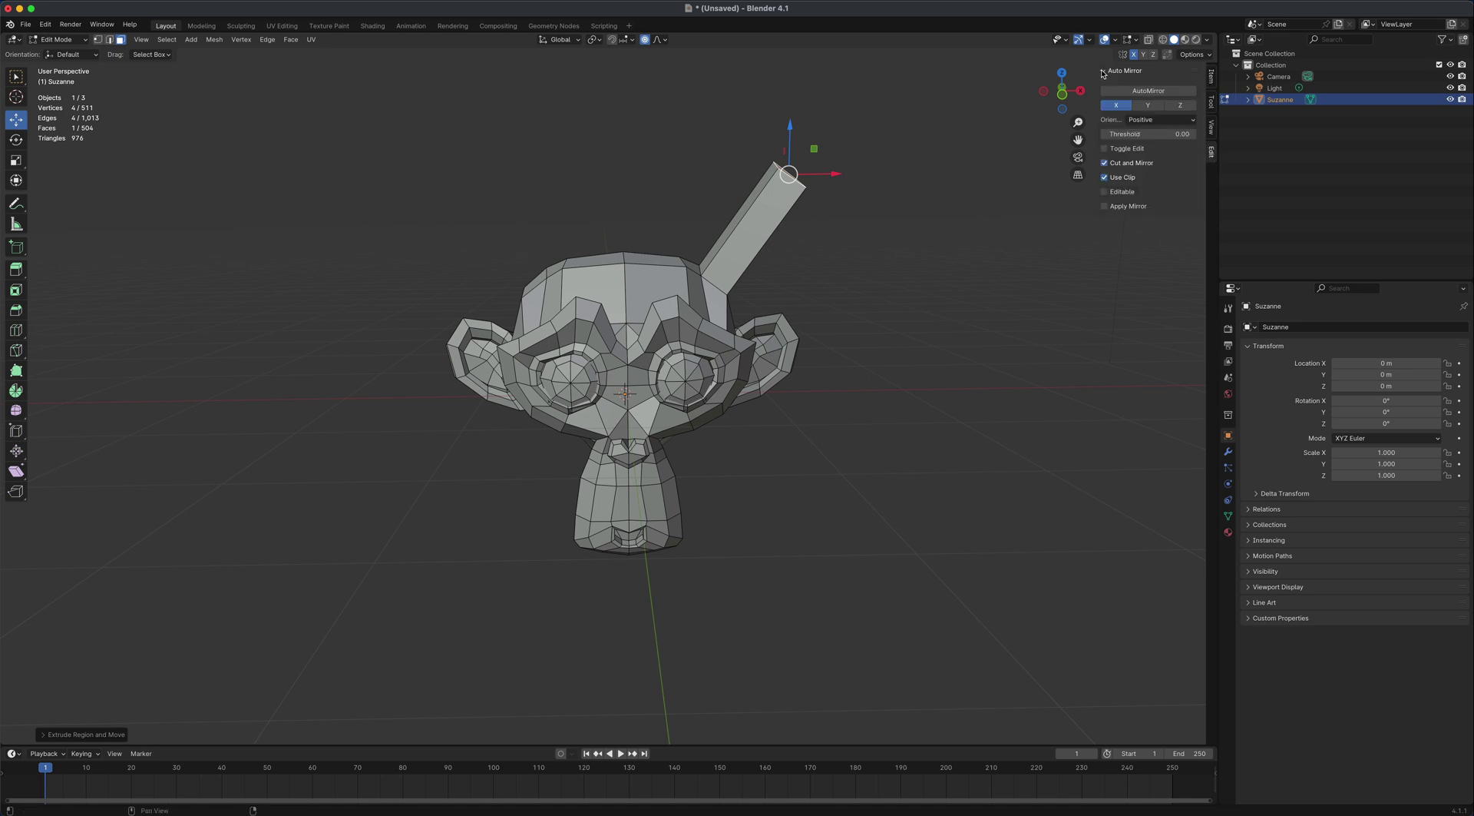
left_click(1137, 92)
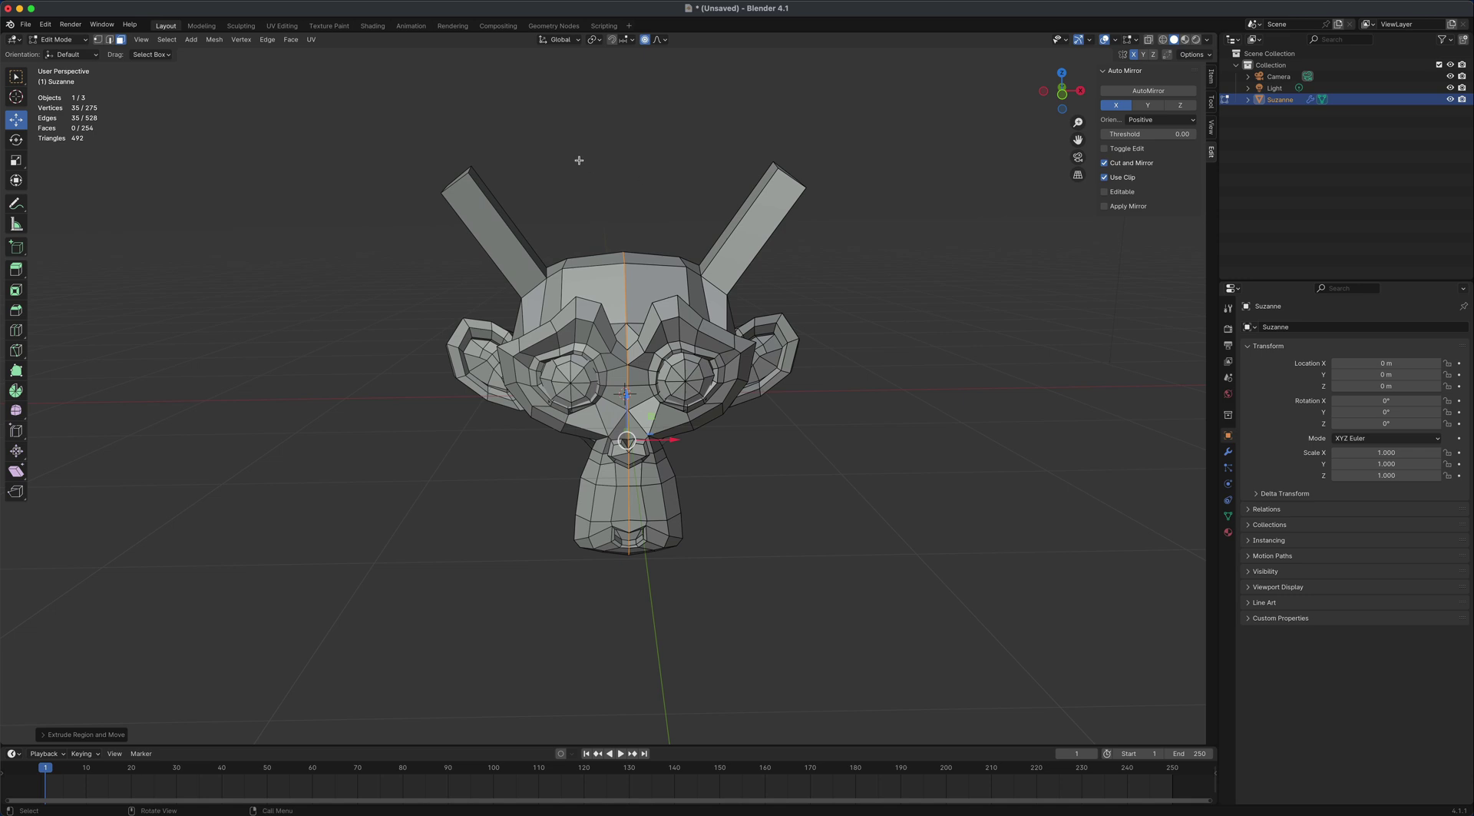
middle_click_drag(821, 482, 799, 490)
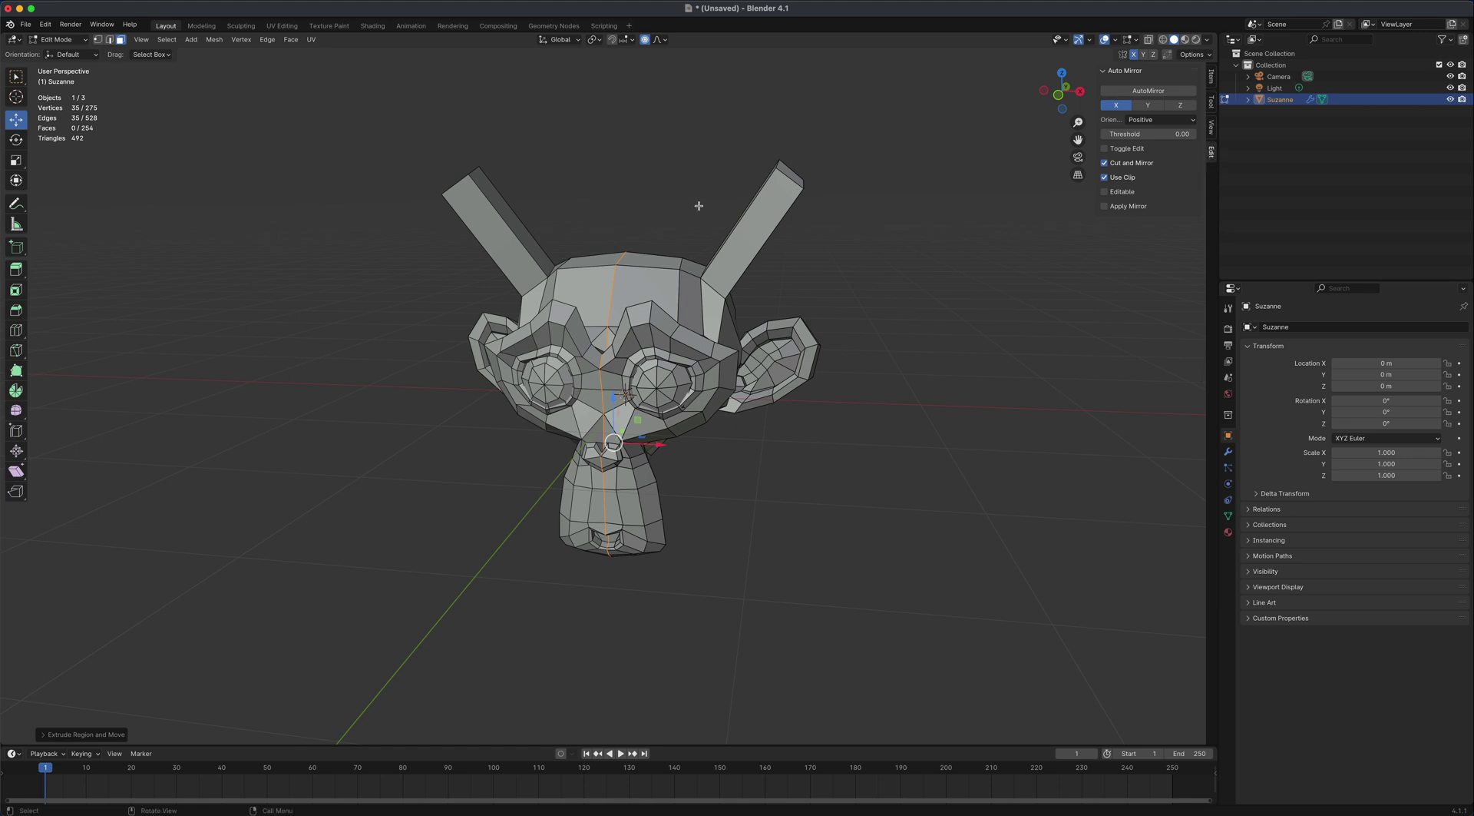
middle_click_drag(711, 427, 790, 496)
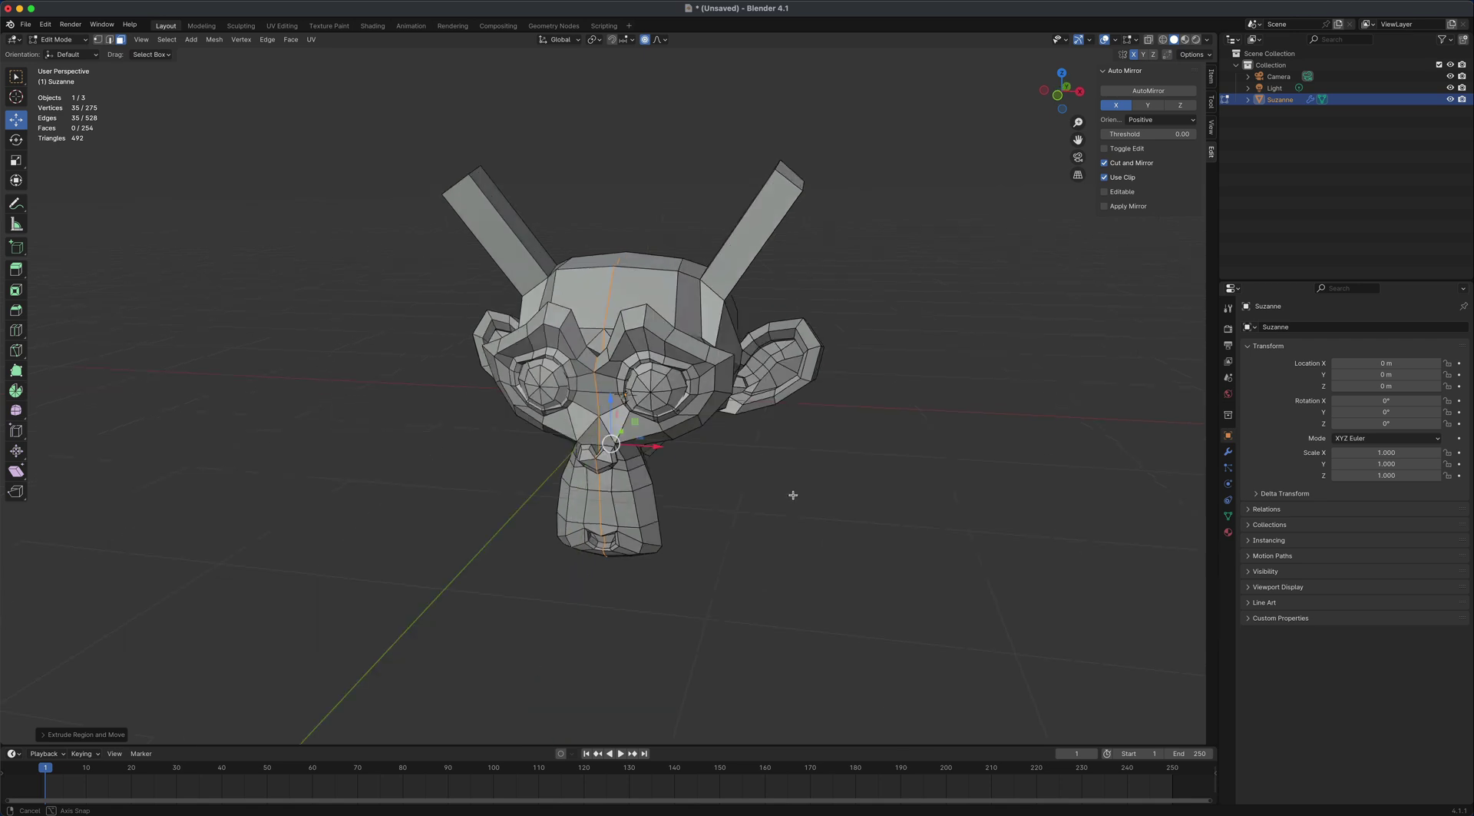
left_click(46, 25)
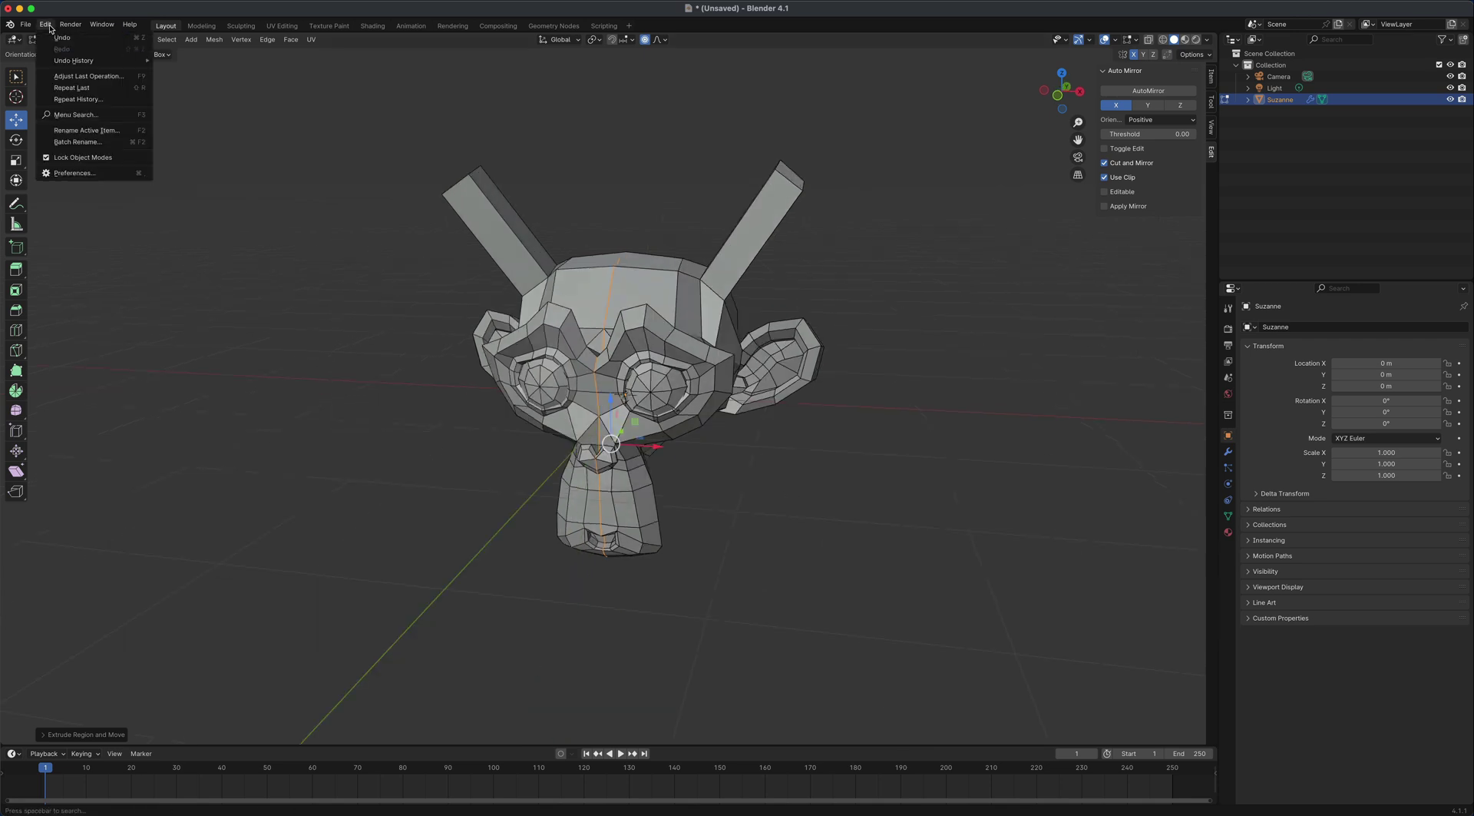
left_click(72, 172)
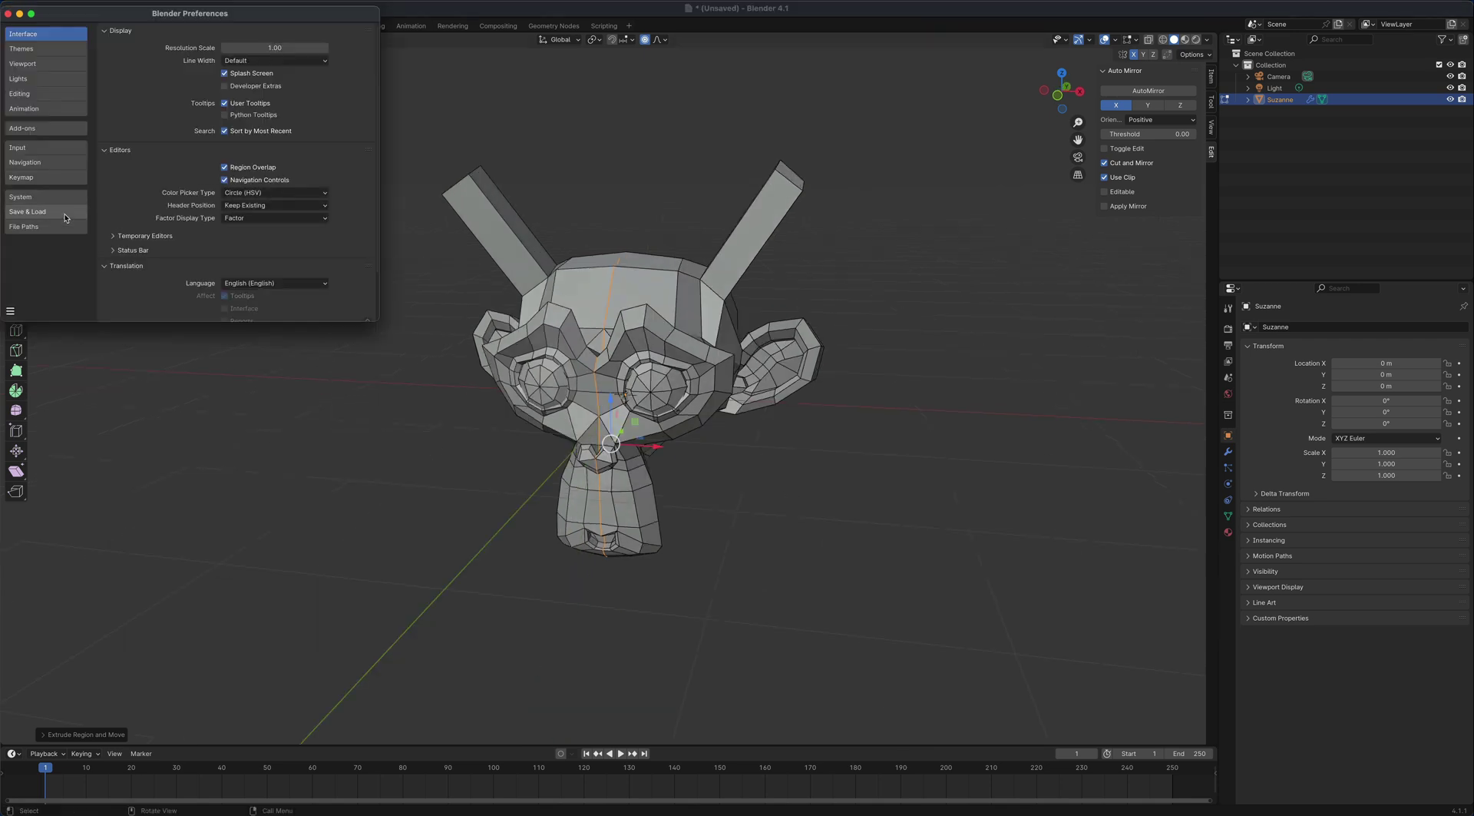
left_click(46, 128)
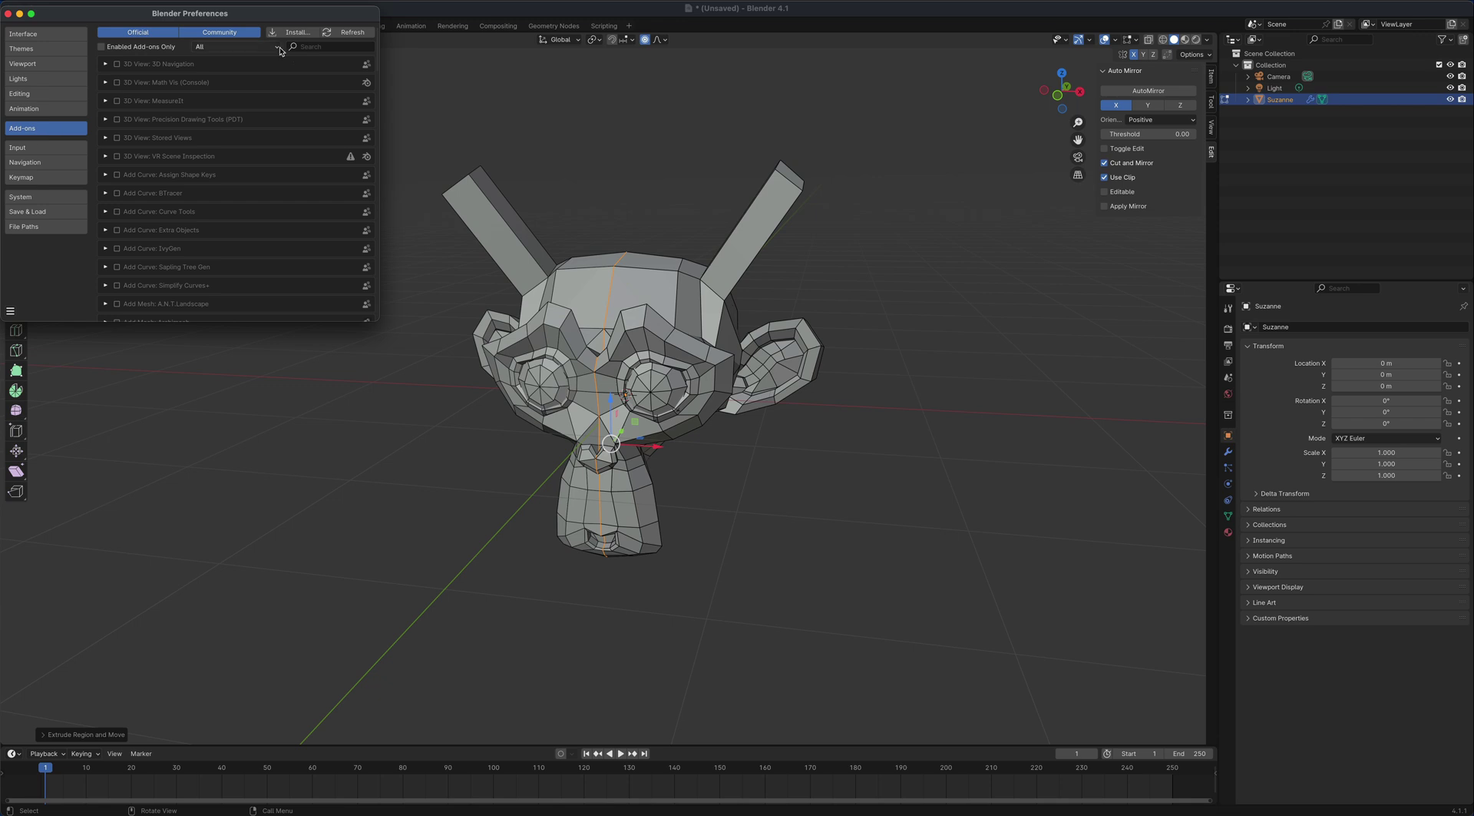
left_click(318, 48)
type("mirror")
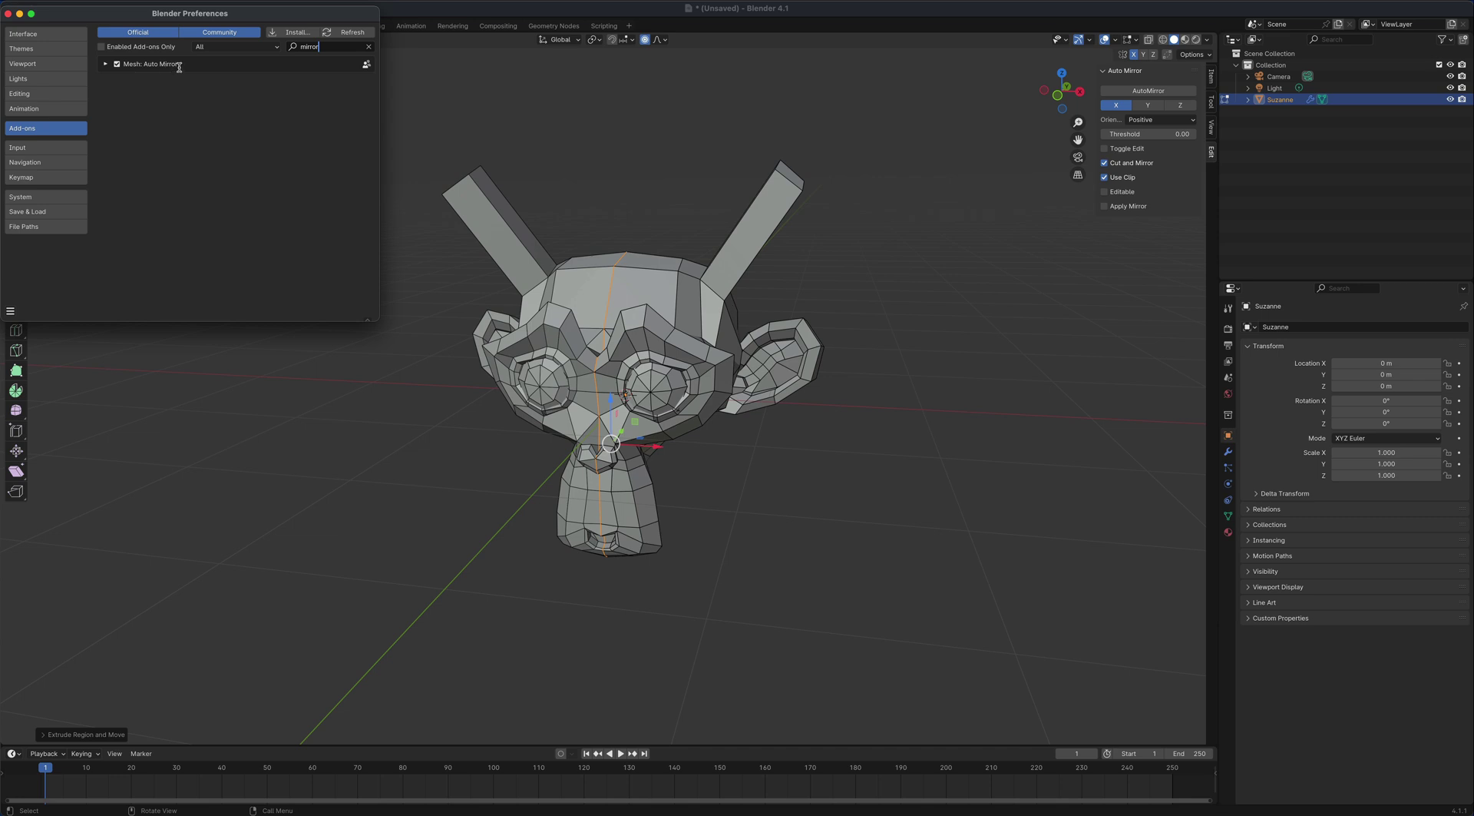
left_click(105, 65)
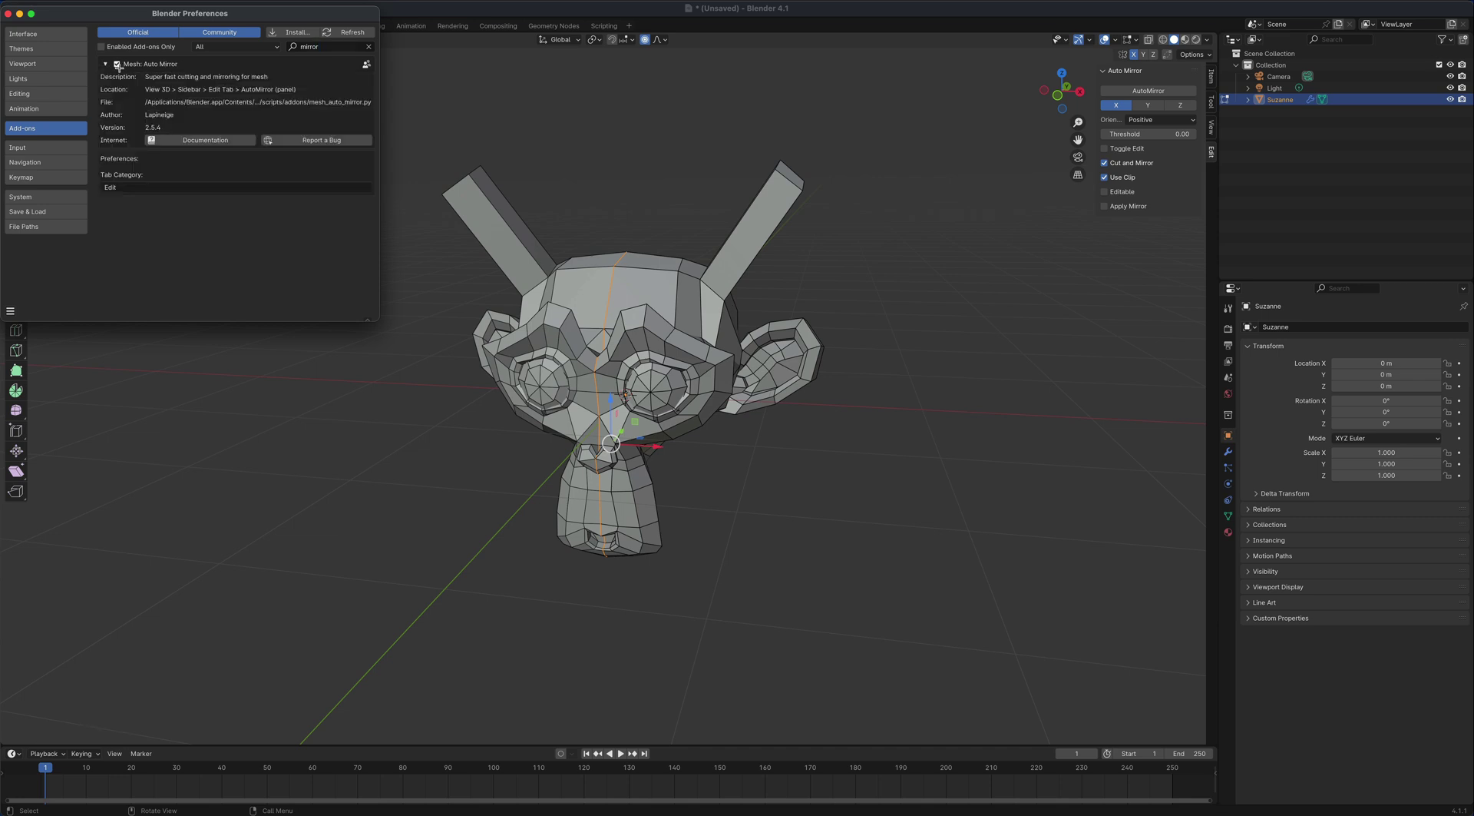
left_click(117, 64)
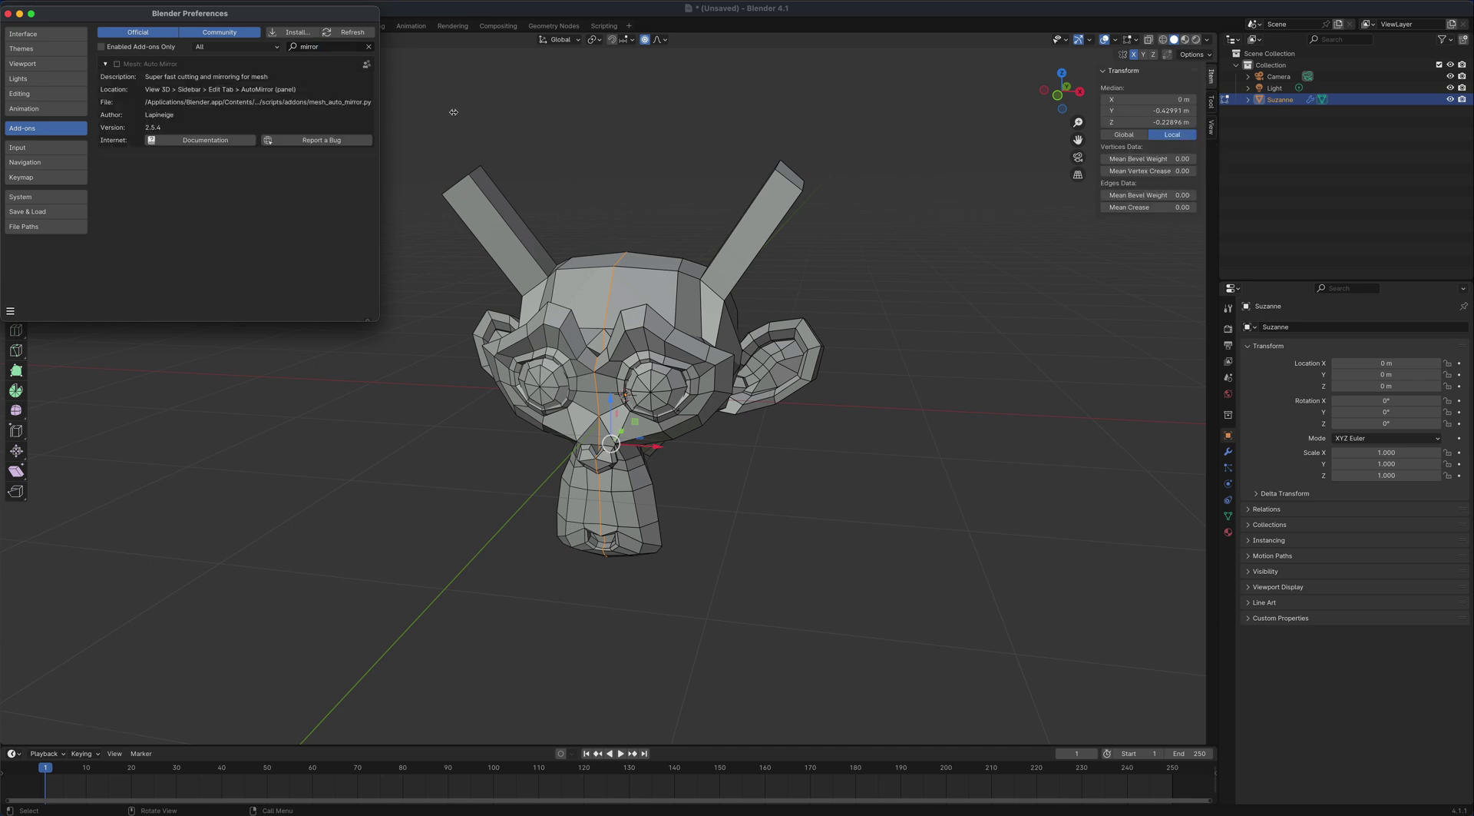
left_click(117, 65)
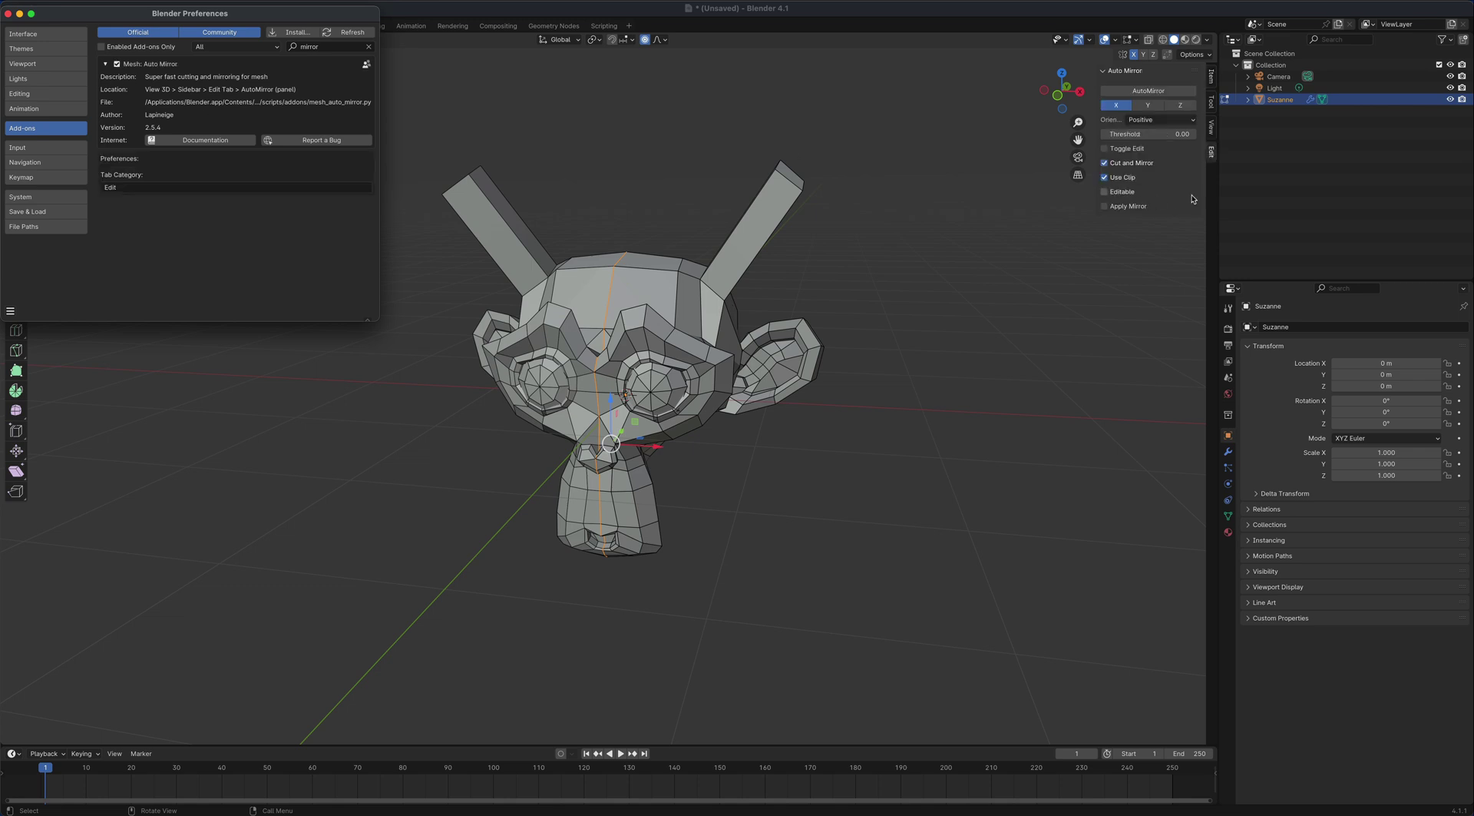
left_click(8, 13)
Orbit around the two-horned mesh and click empty space to deselect all vertices.
scroll(768, 481, "left", 5)
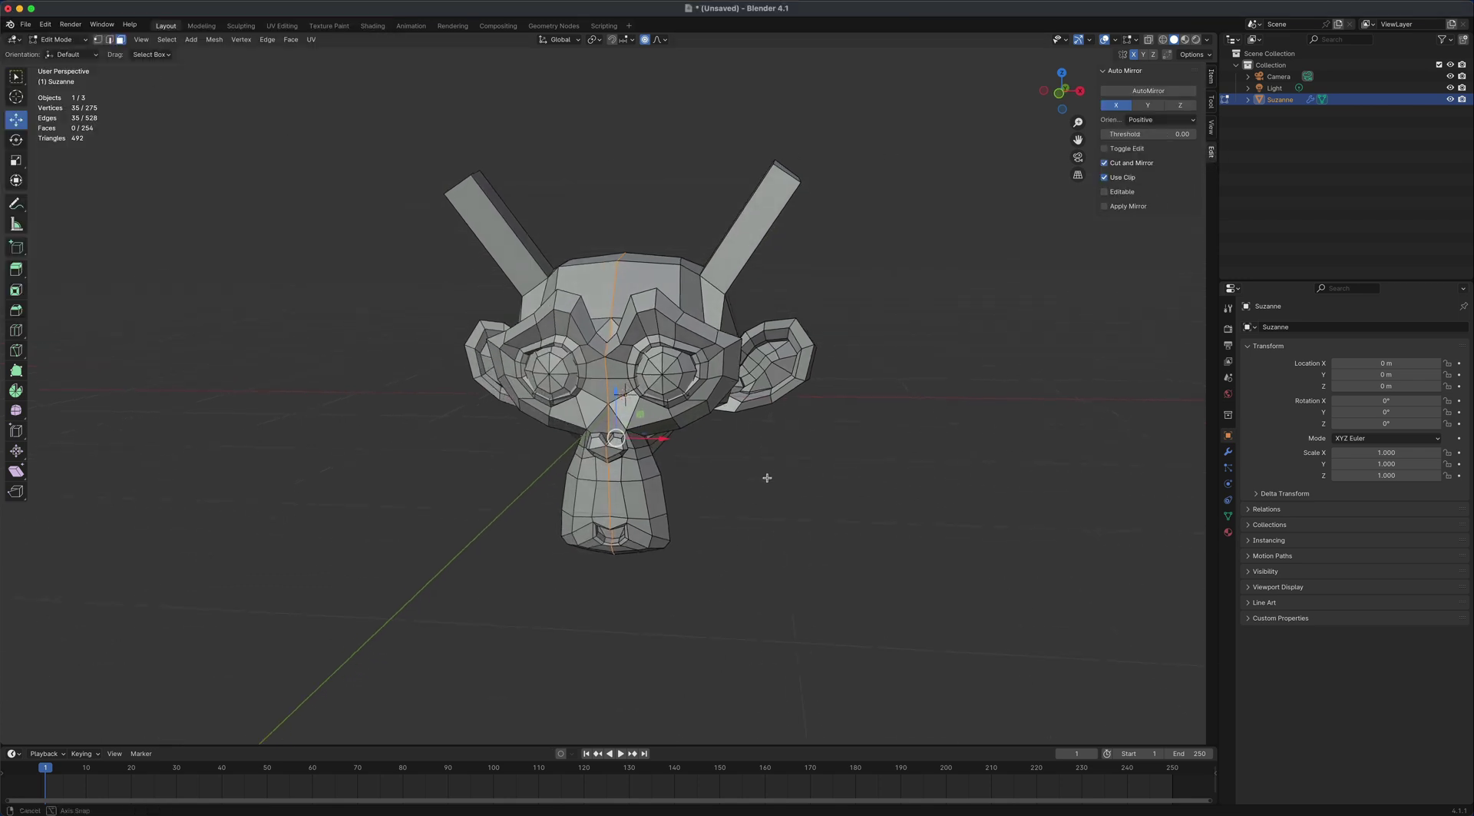
scroll(767, 477, "up", 2, "shift")
scroll(822, 476, "left", 4)
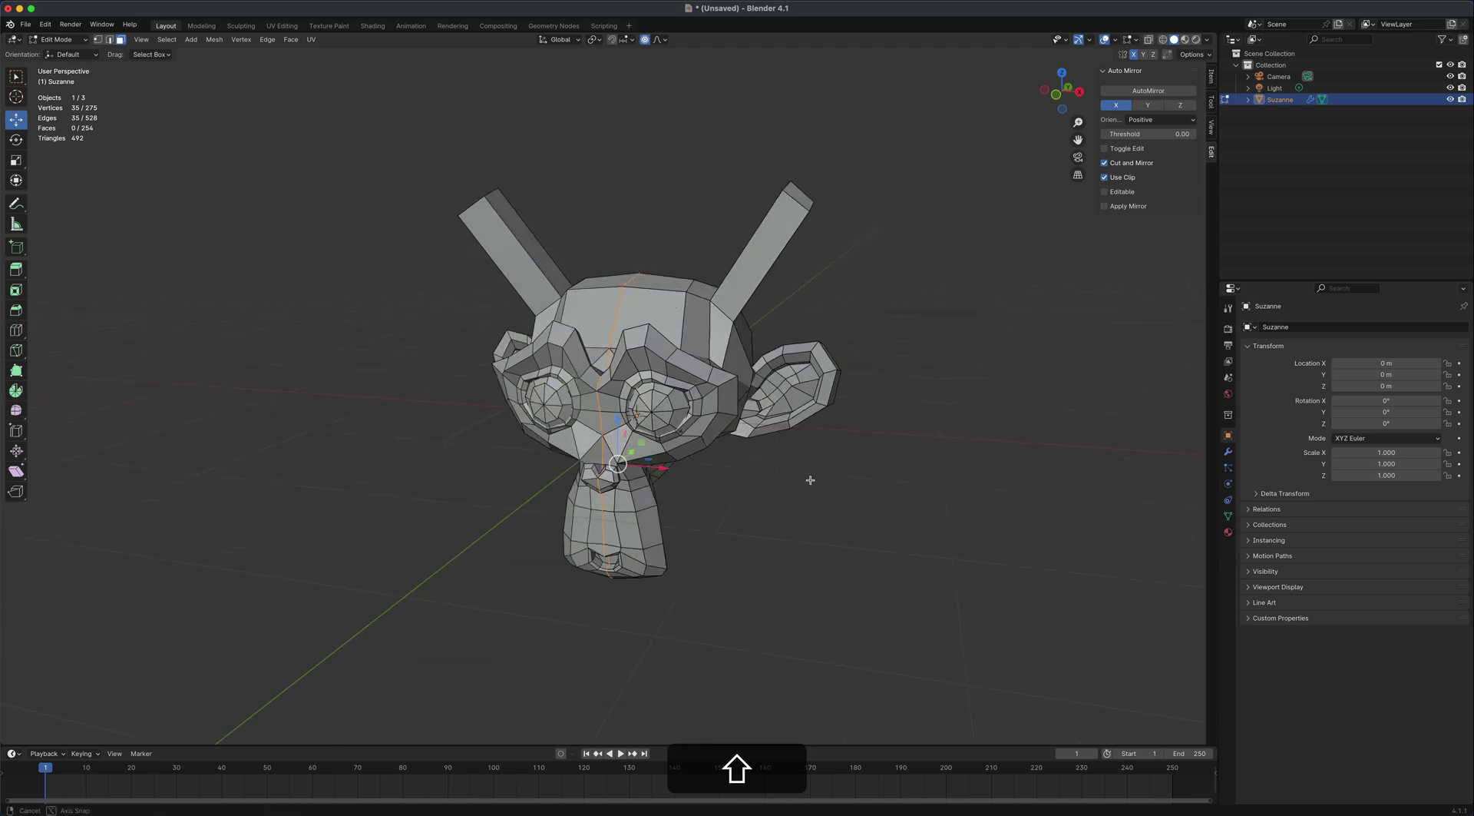
scroll(814, 478, "right", 6)
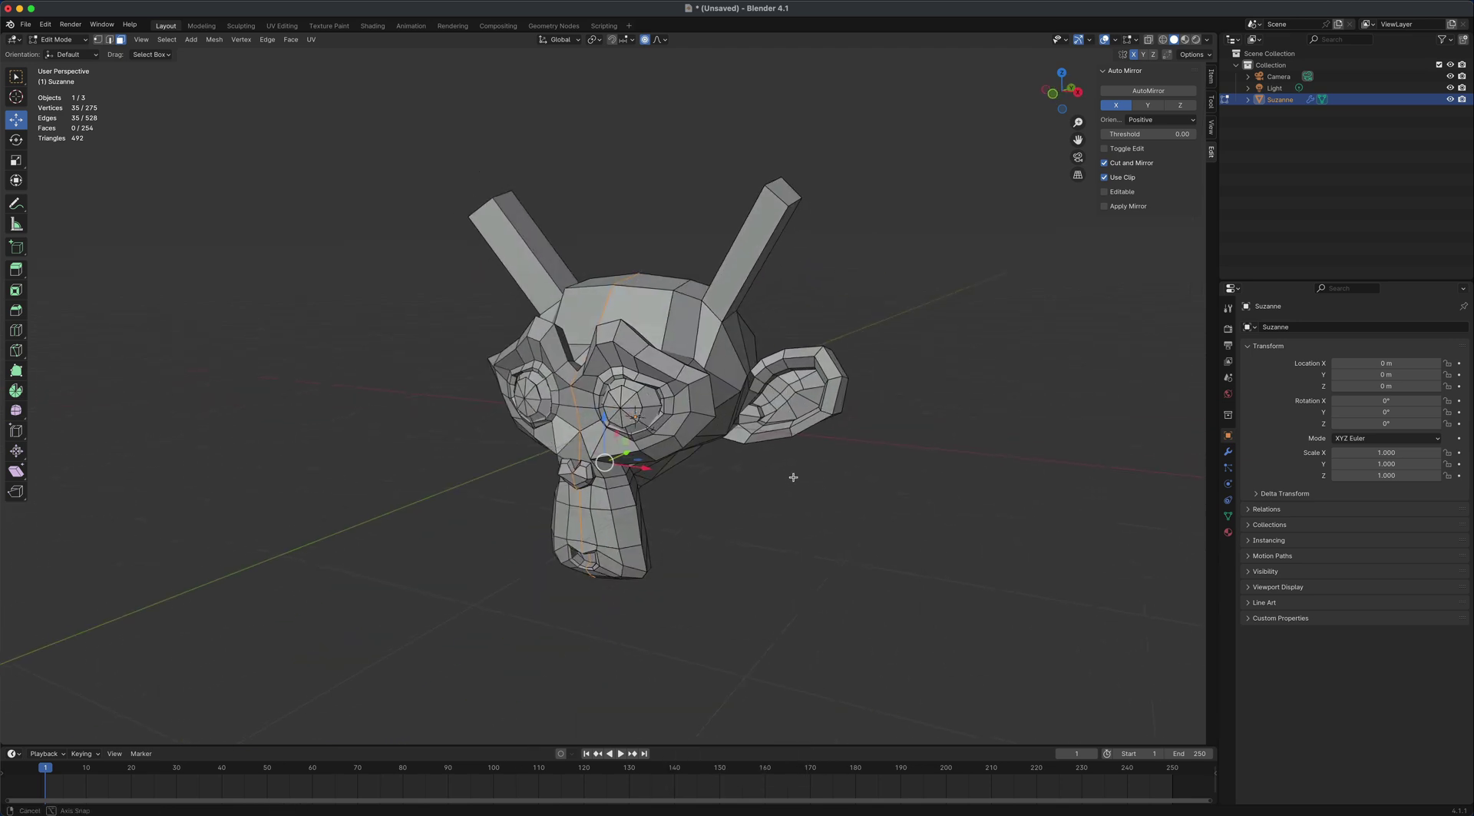
scroll(214, 420, "left", 5)
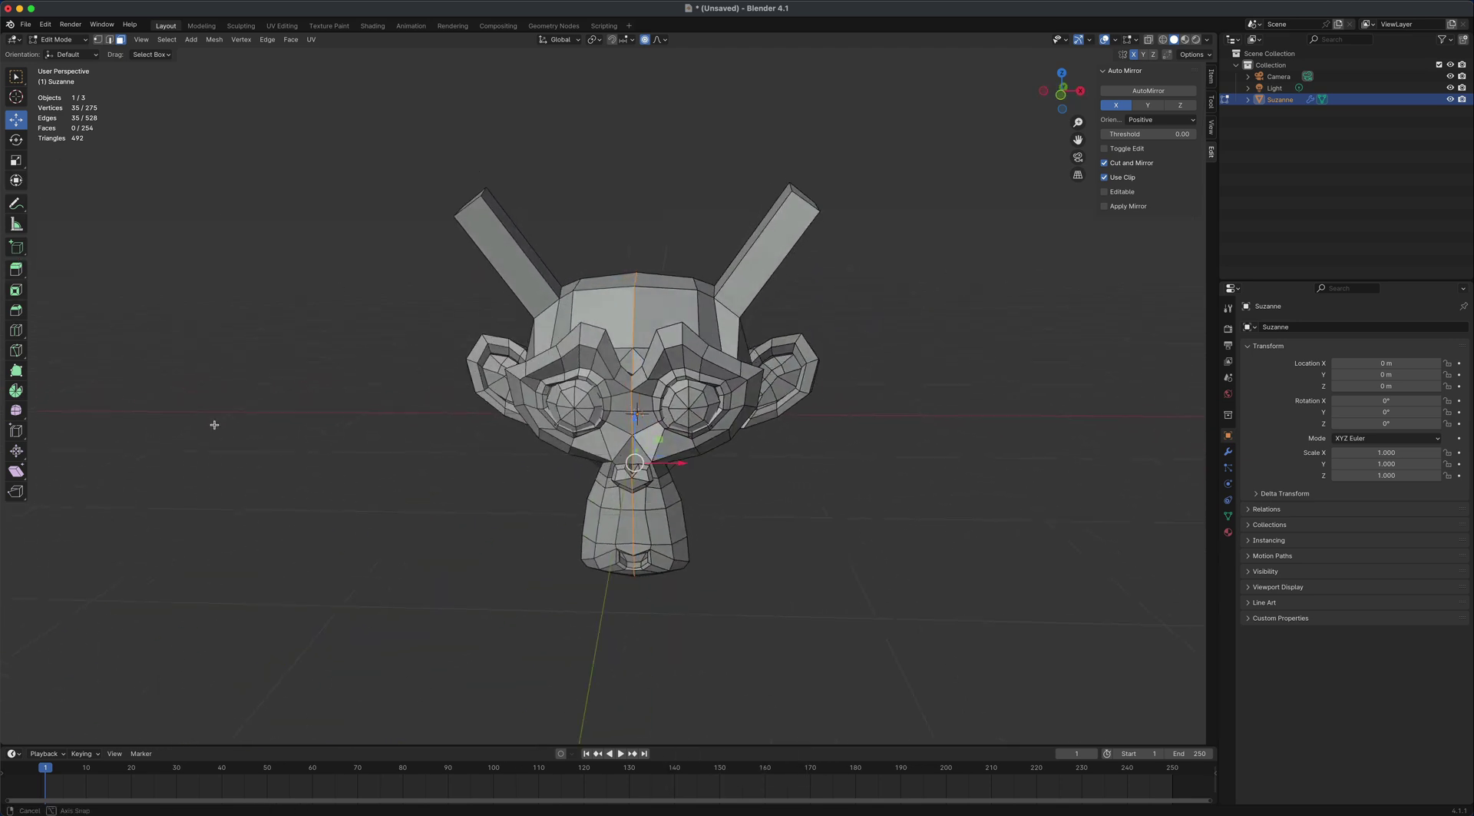
left_click(846, 420)
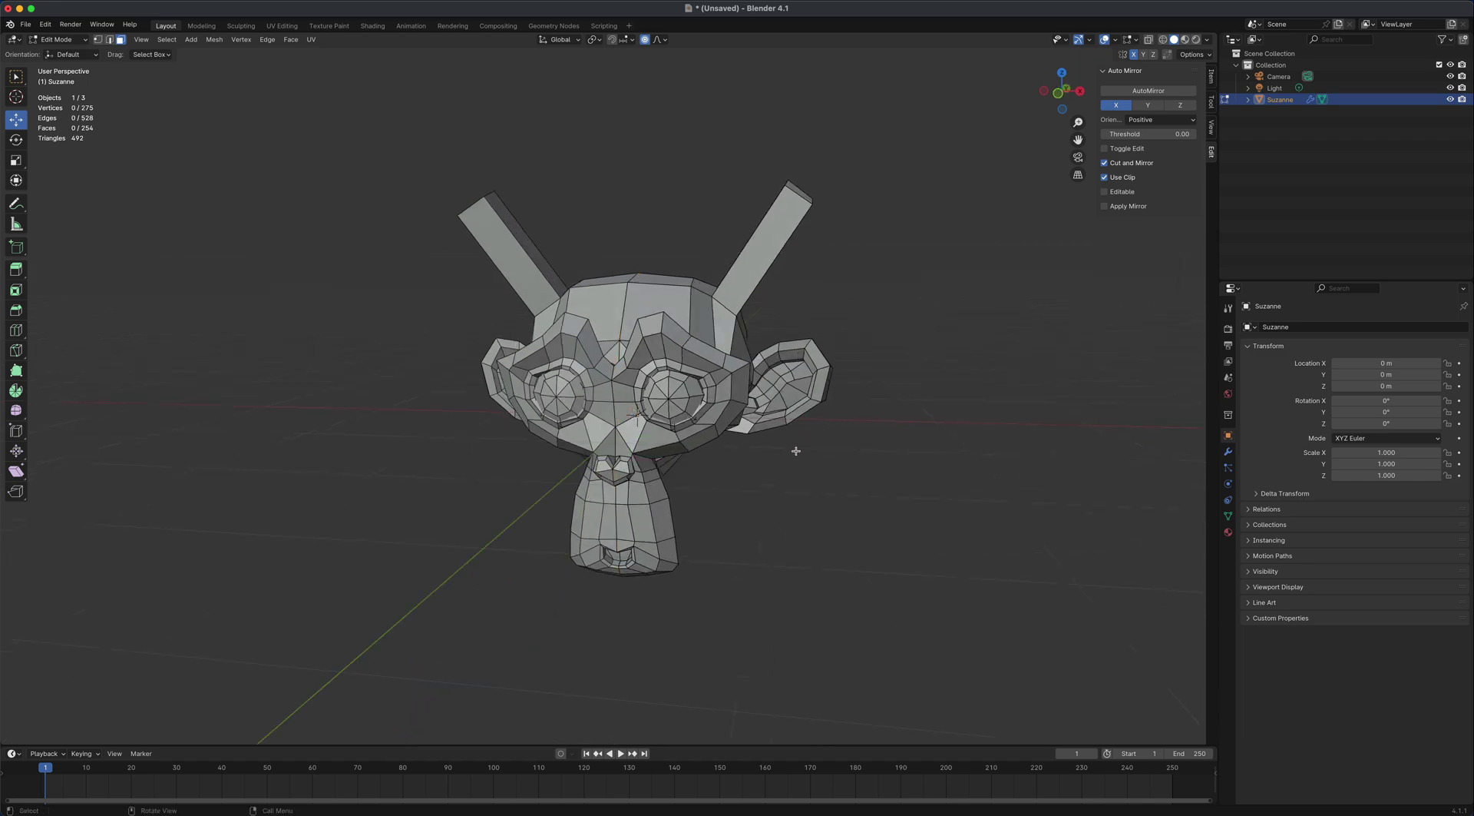
scroll(786, 461, "left", 4)
scroll(783, 456, "right", 5)
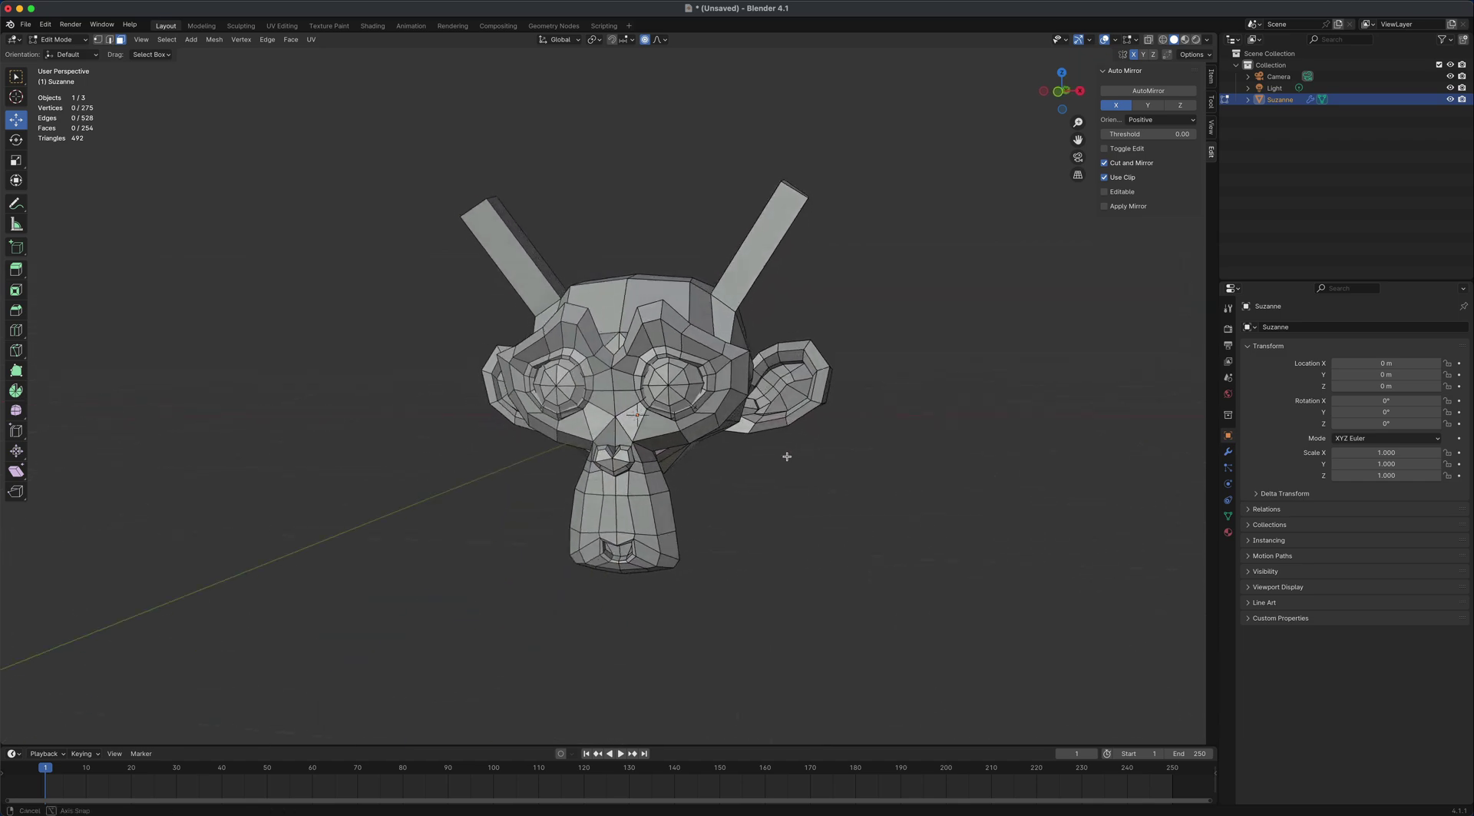